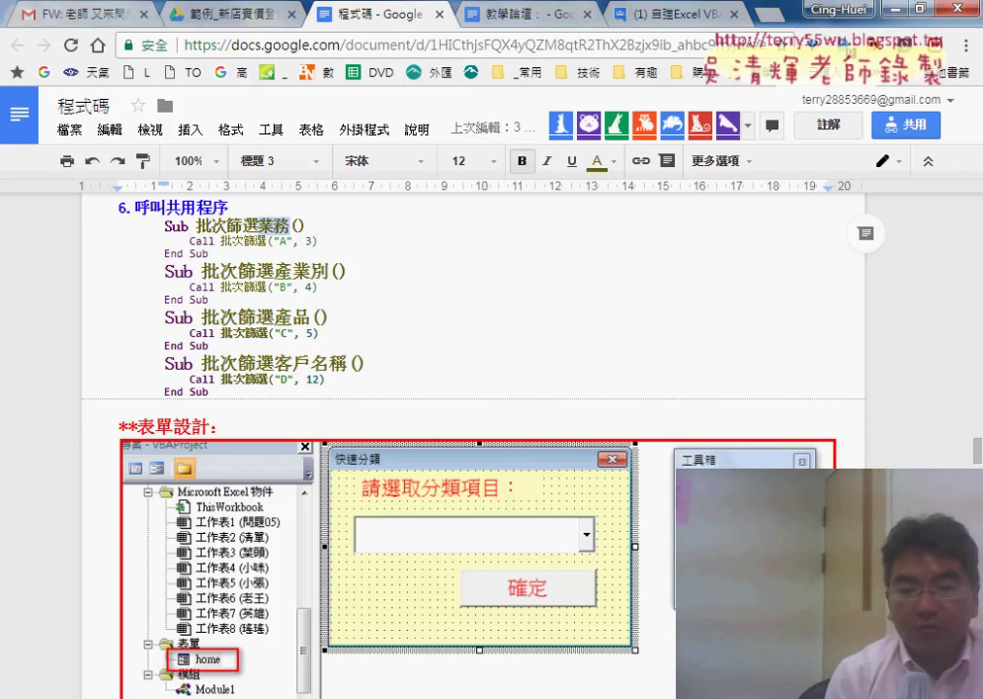
Bring the 問題06 workbook to the front and select cell N15
mouse_move(603, 647)
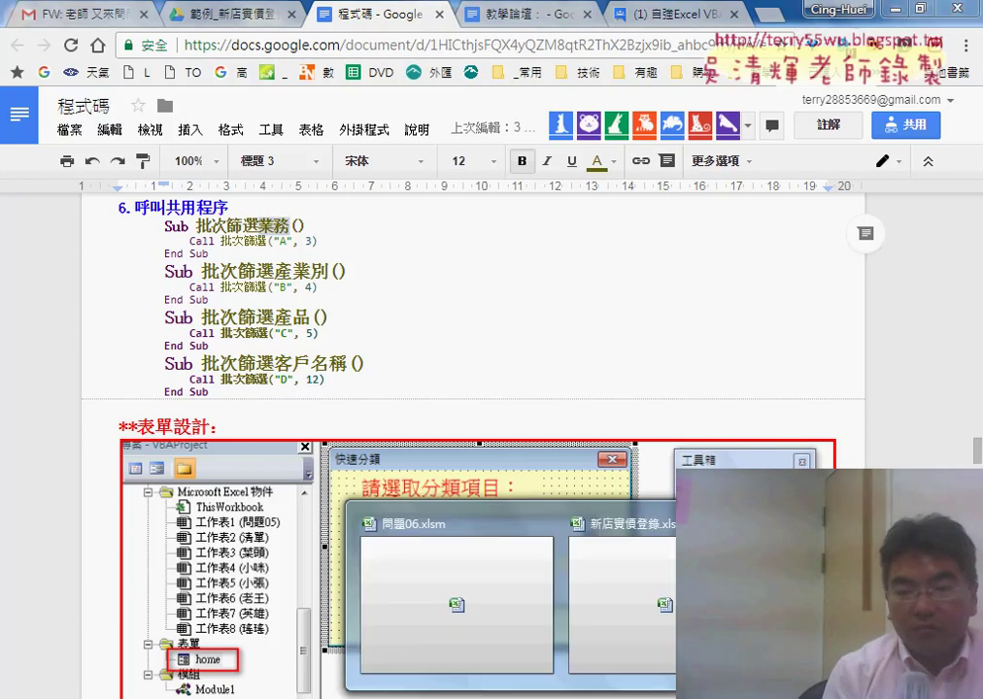
left_click(495, 621)
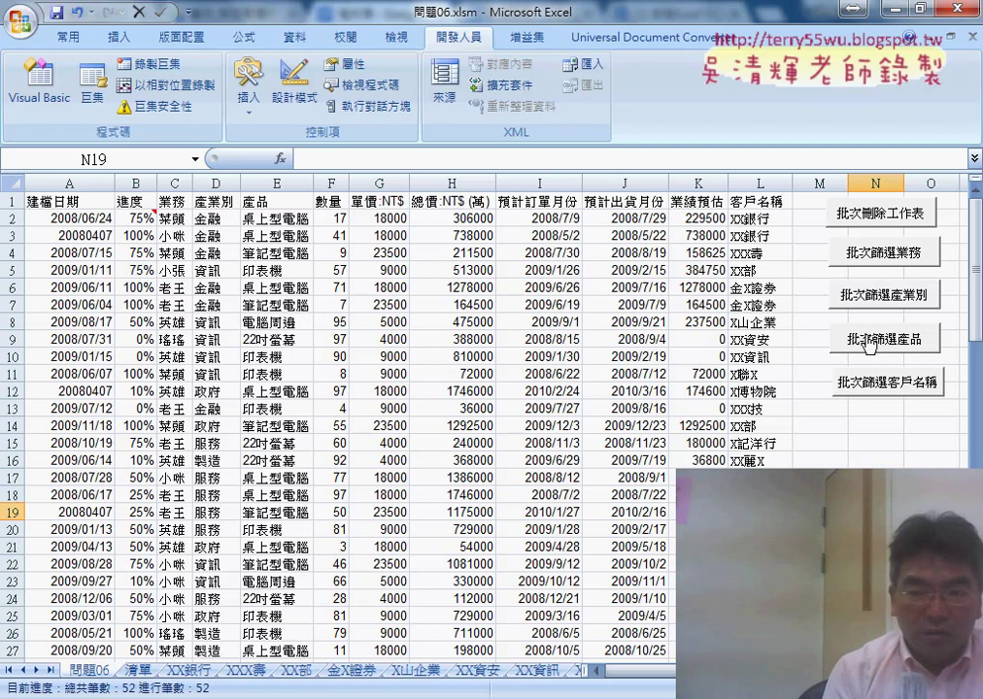
left_click(872, 439)
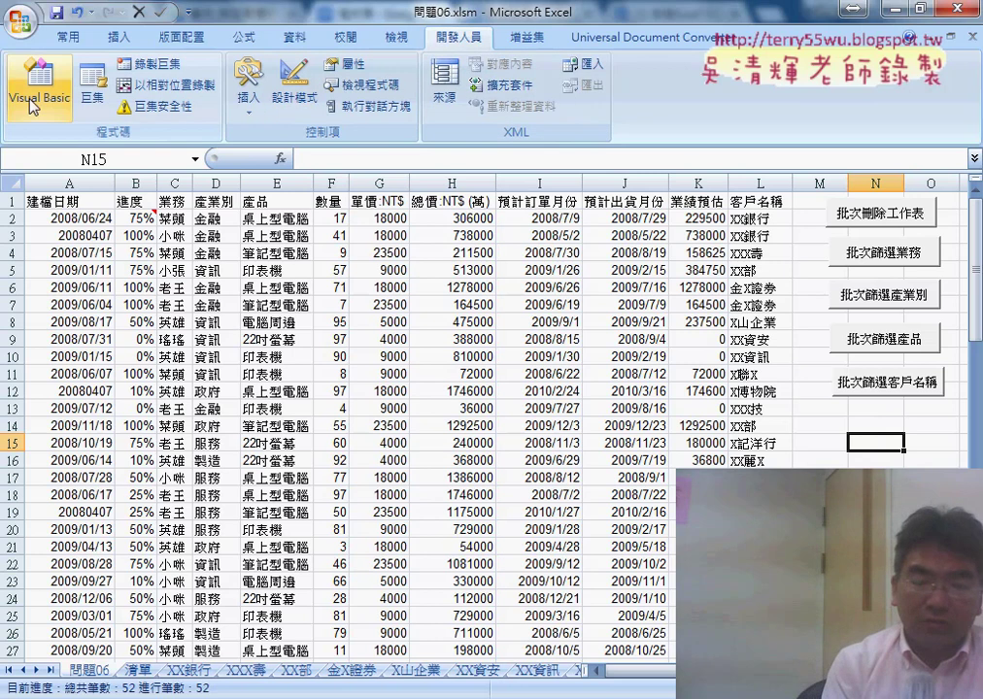
Switch to the Google Docs notes and scroll through the reference material
key("alt+Tab")
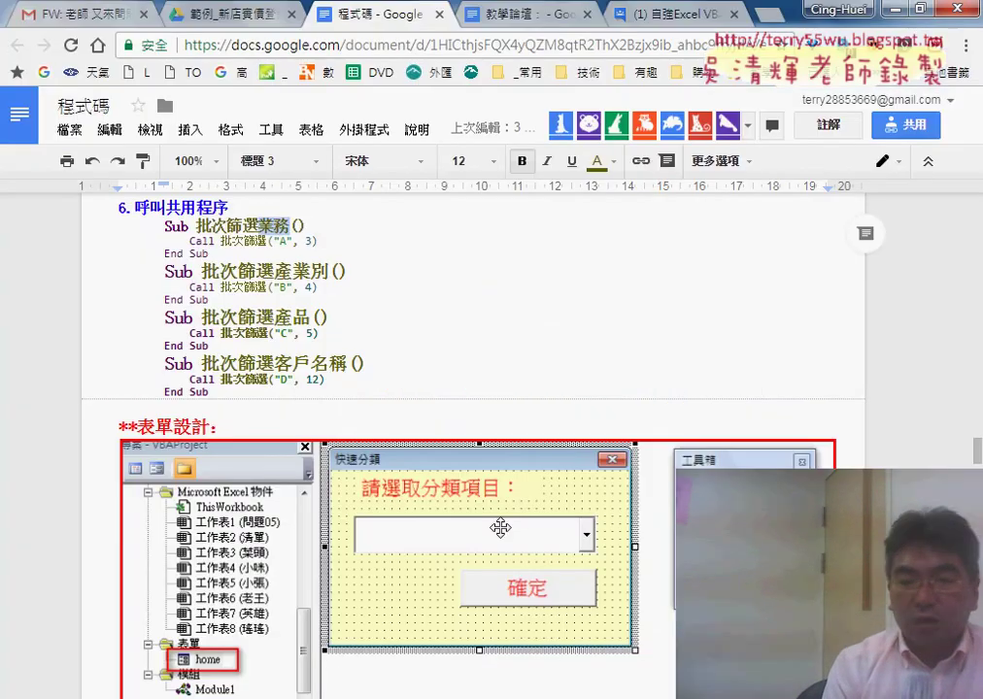
scroll(501, 524, "down", 2)
scroll(500, 519, "down", 3)
scroll(501, 516, "up", 1)
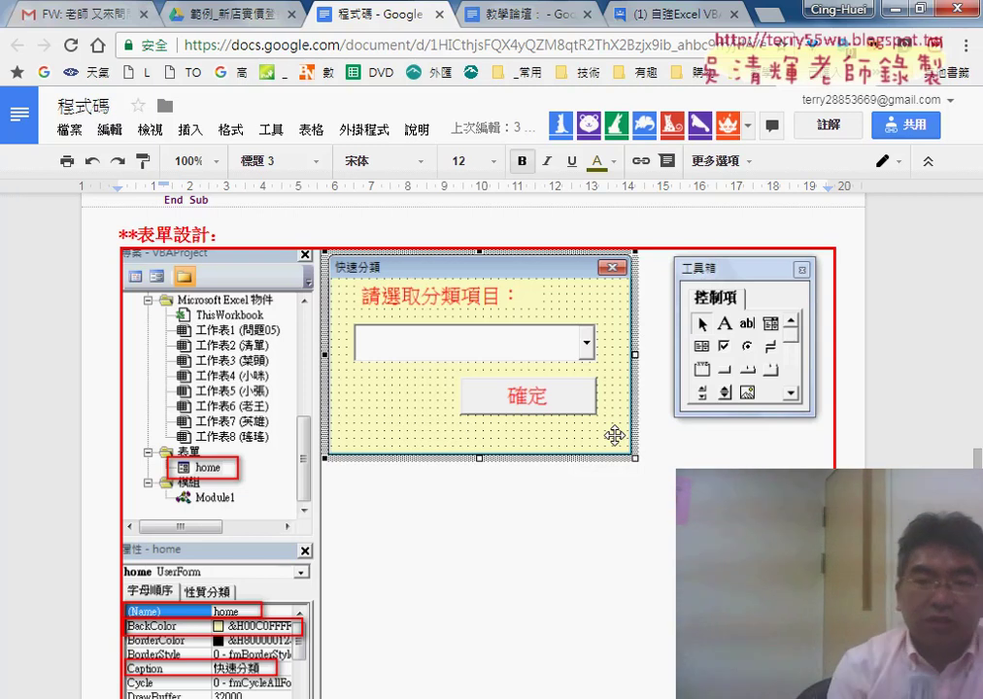
scroll(613, 436, "down", 4)
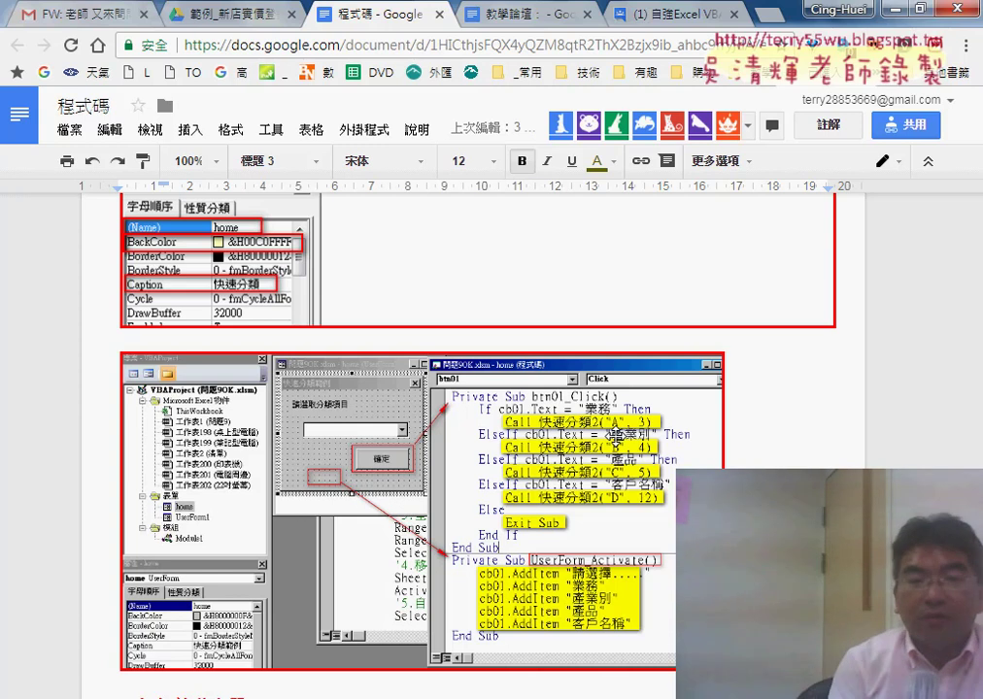
scroll(610, 434, "up", 1)
scroll(612, 435, "up", 2)
scroll(619, 439, "up", 2)
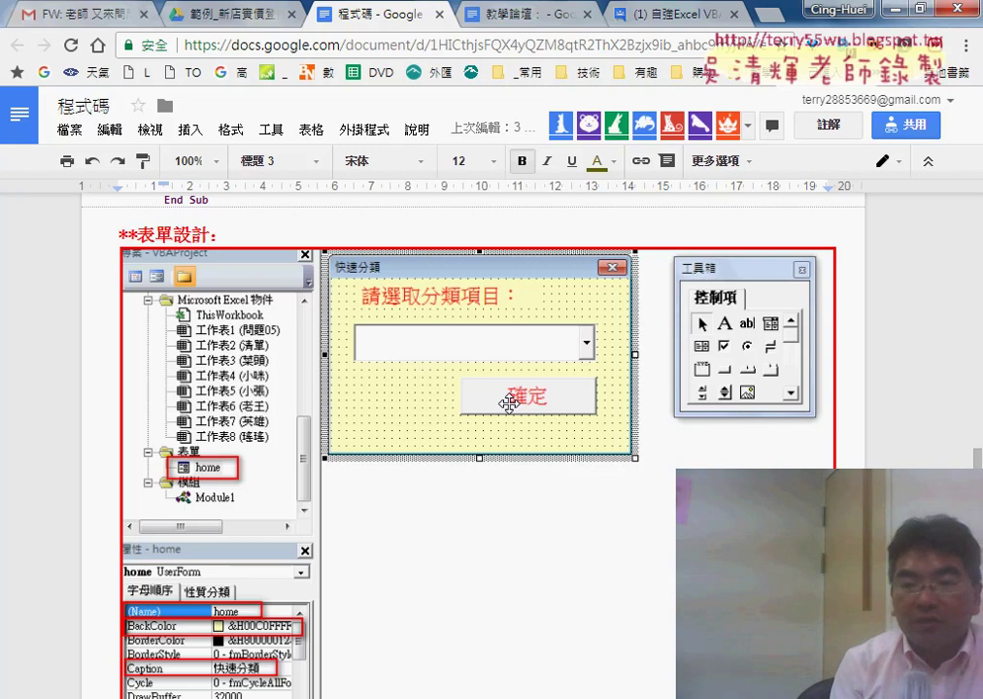
scroll(509, 402, "down", 8)
scroll(510, 403, "down", 8)
scroll(510, 403, "down", 10)
scroll(511, 404, "down", 6)
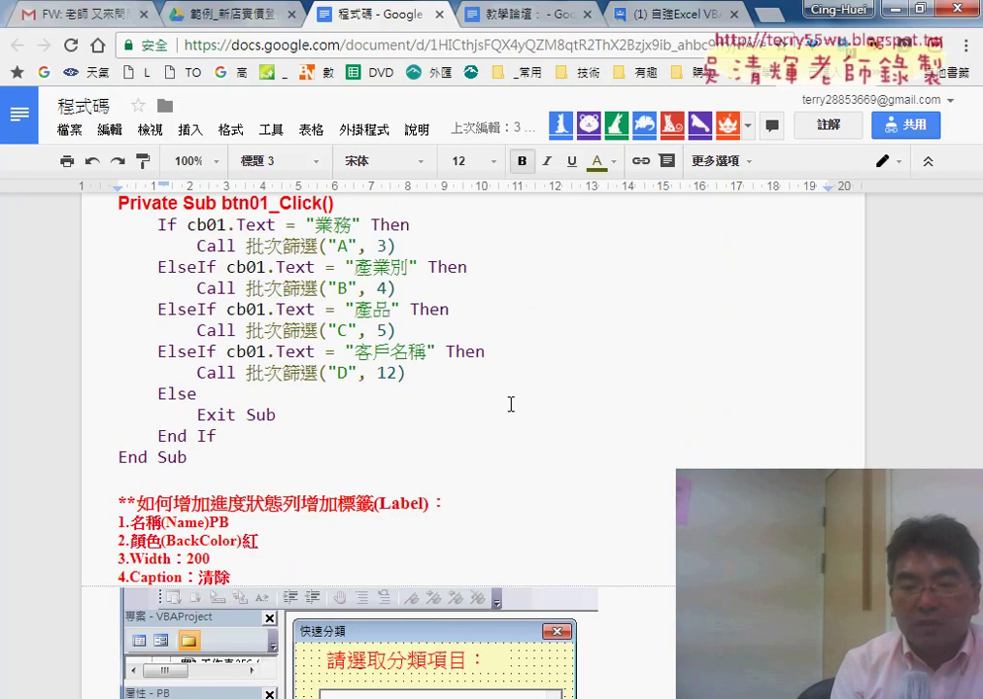
scroll(510, 403, "down", 3)
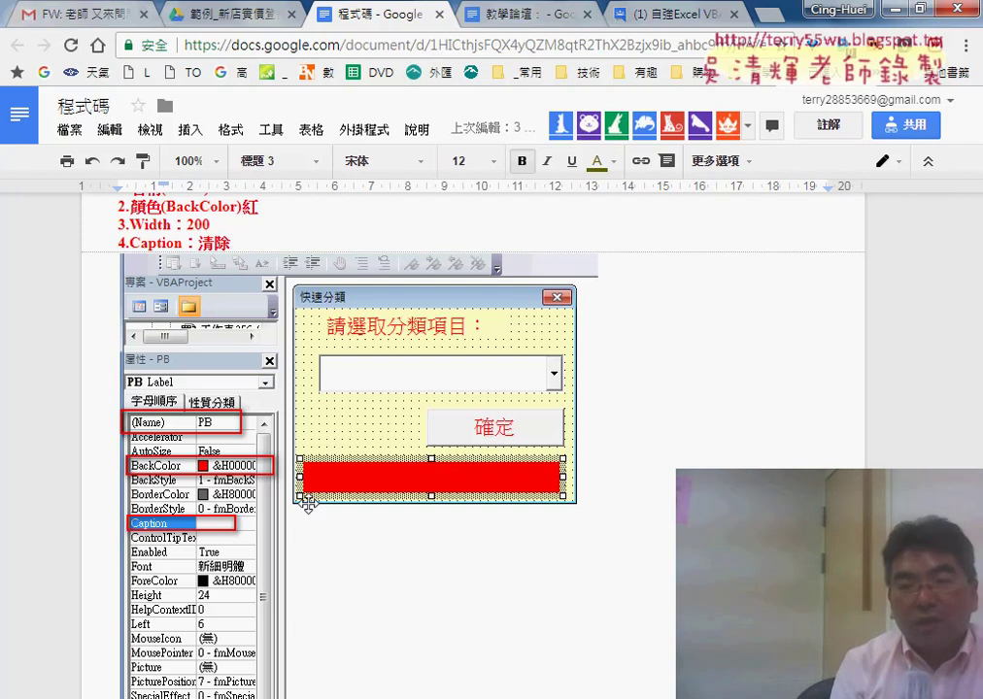
scroll(307, 502, "up", 5)
scroll(307, 502, "up", 5)
scroll(306, 502, "up", 5)
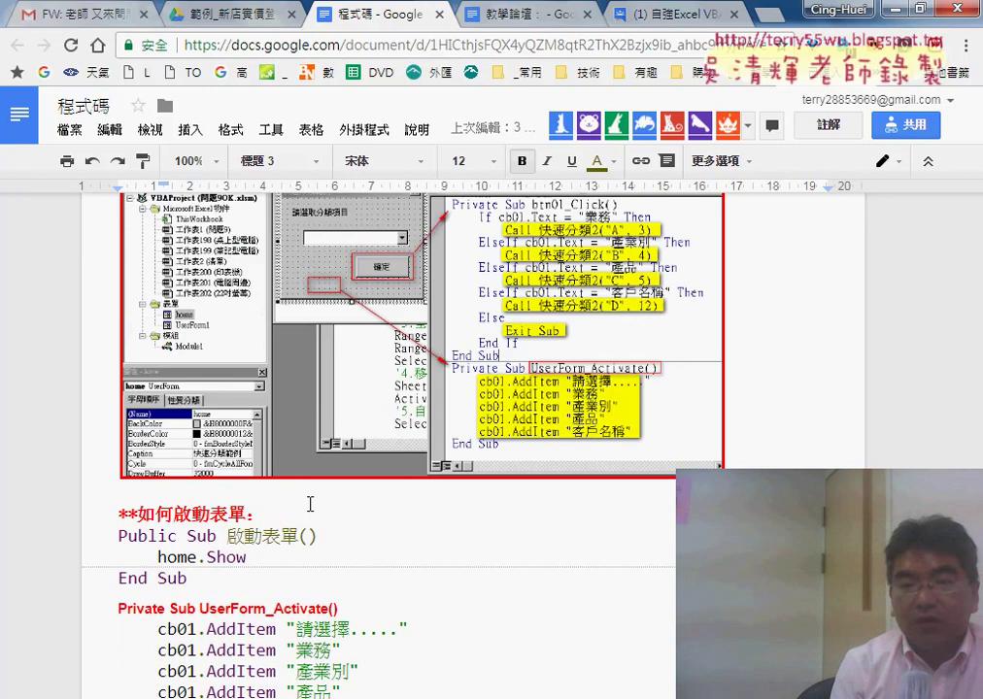
scroll(307, 503, "up", 5)
scroll(306, 502, "up", 3)
scroll(307, 502, "up", 4)
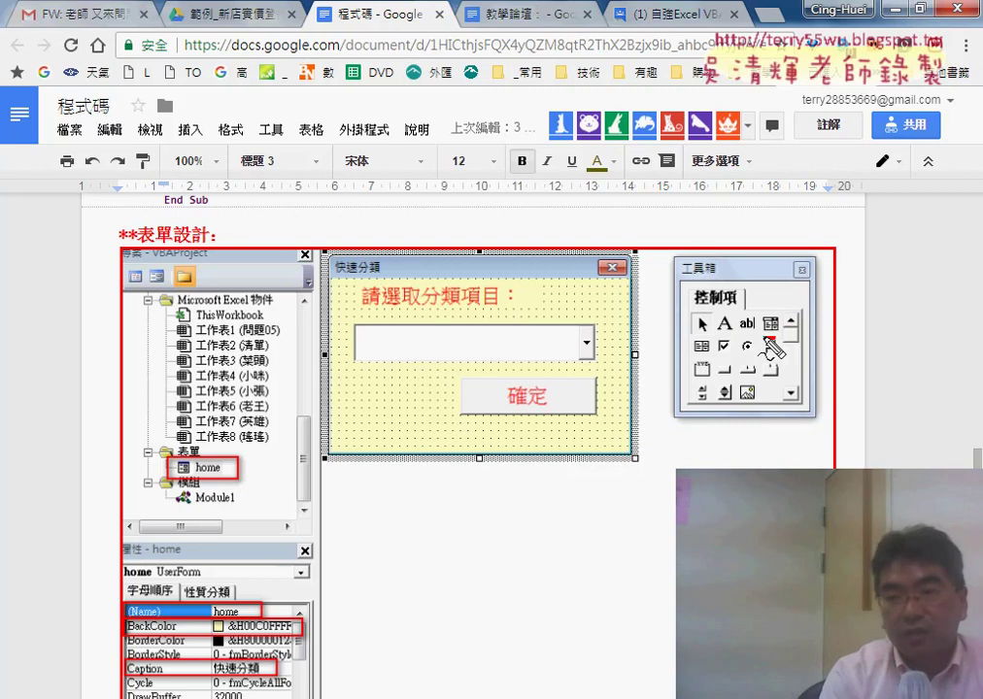
Mark the label, combo box and 確定 button on the reference image in red, then clear the marks
left_click_drag(783, 314, 520, 304)
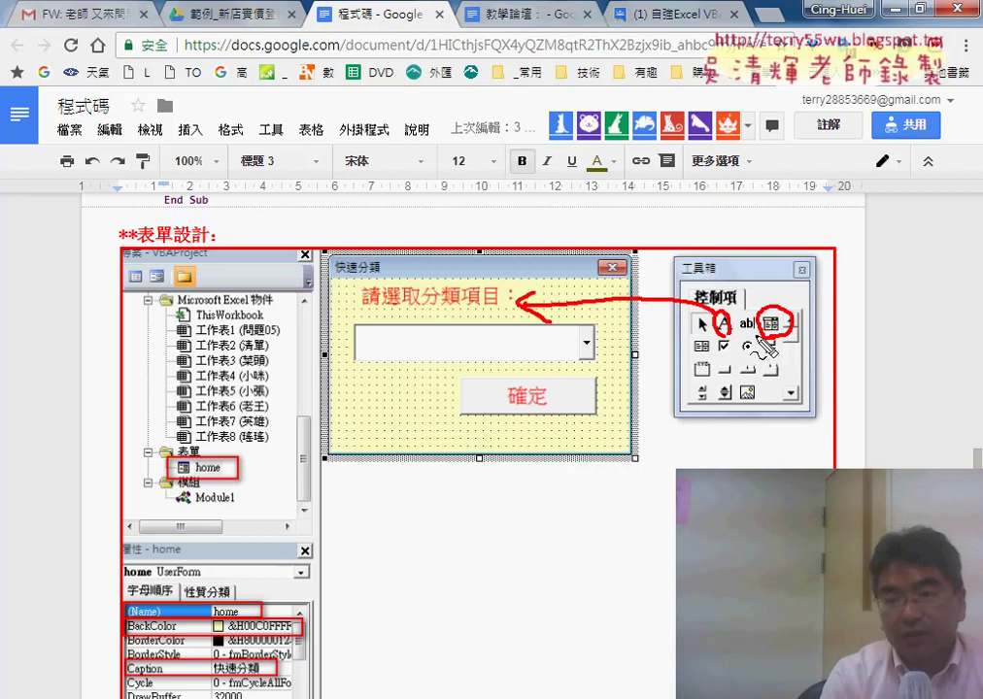
left_click_drag(783, 332, 601, 347)
mouse_move(735, 361)
left_mouse_down()
mouse_move(724, 380)
mouse_move(598, 397)
left_mouse_up()
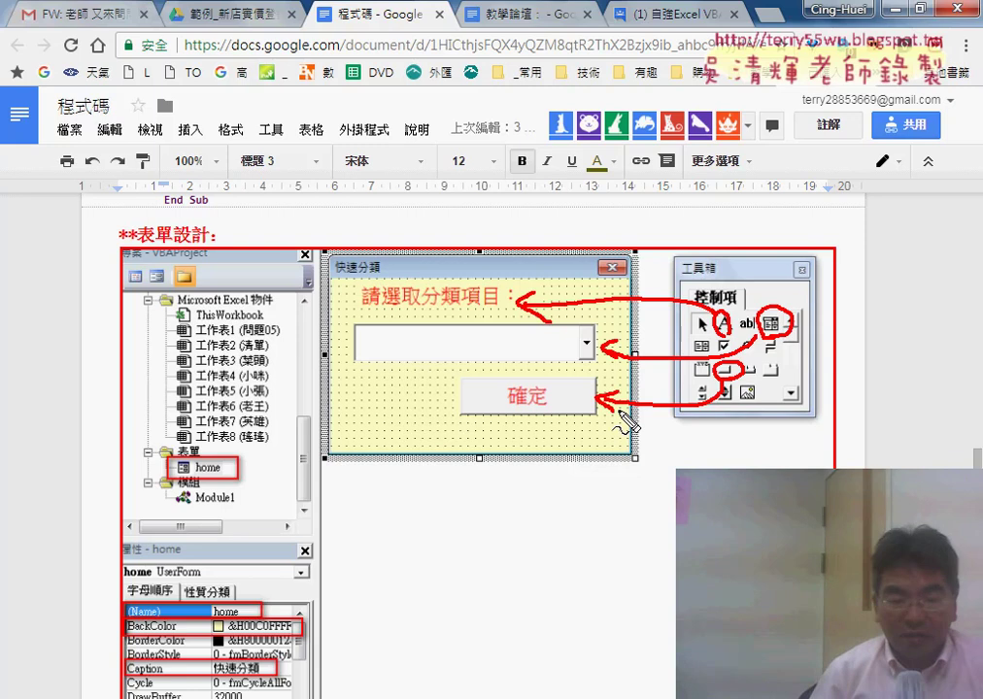
key("Escape")
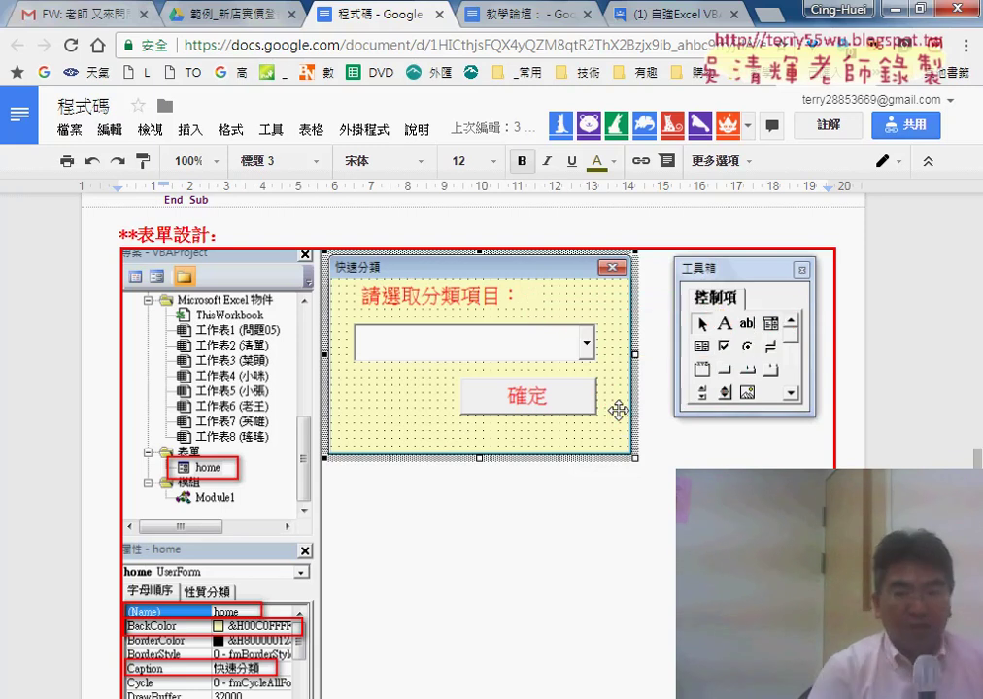
Open the Visual Basic editor for 問題06 and widen its project tree pane
mouse_move(555, 698)
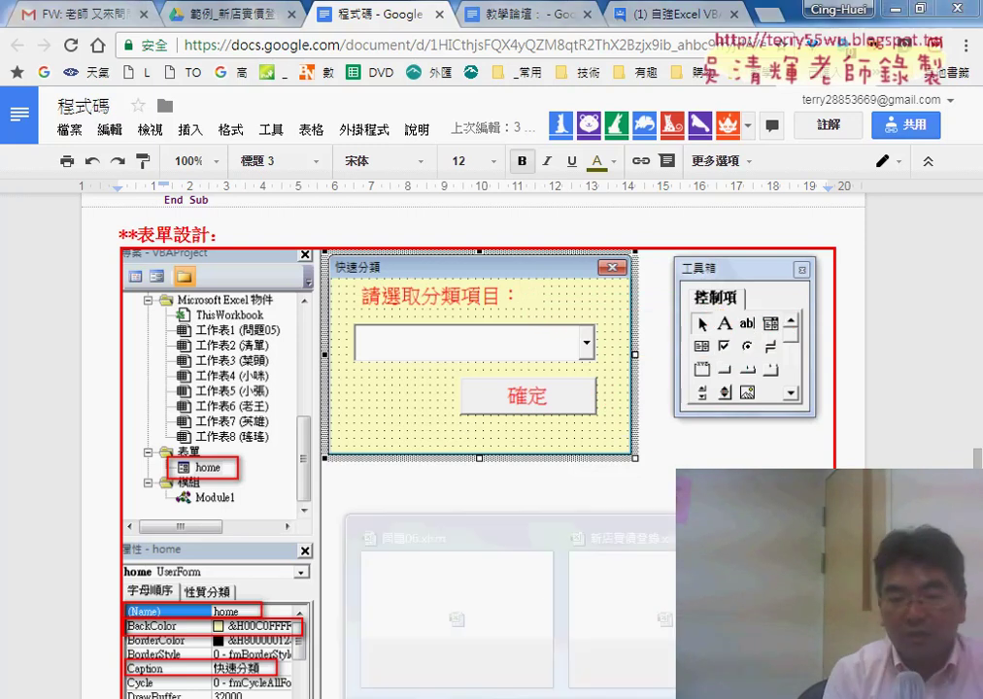
left_click(507, 598)
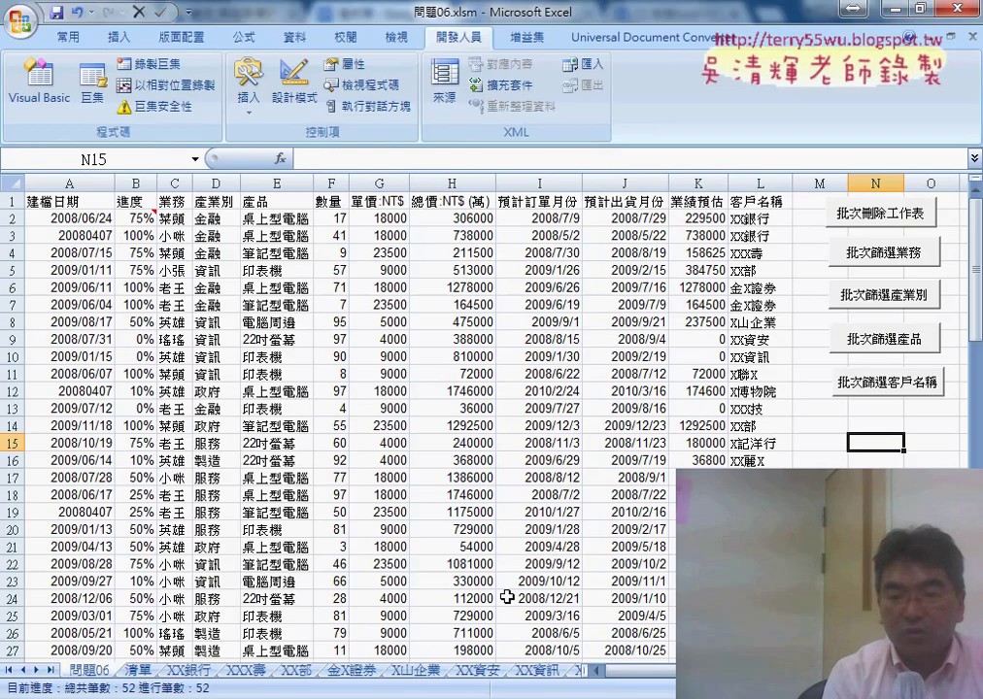
left_click(40, 101)
left_click_drag(142, 78, 239, 72)
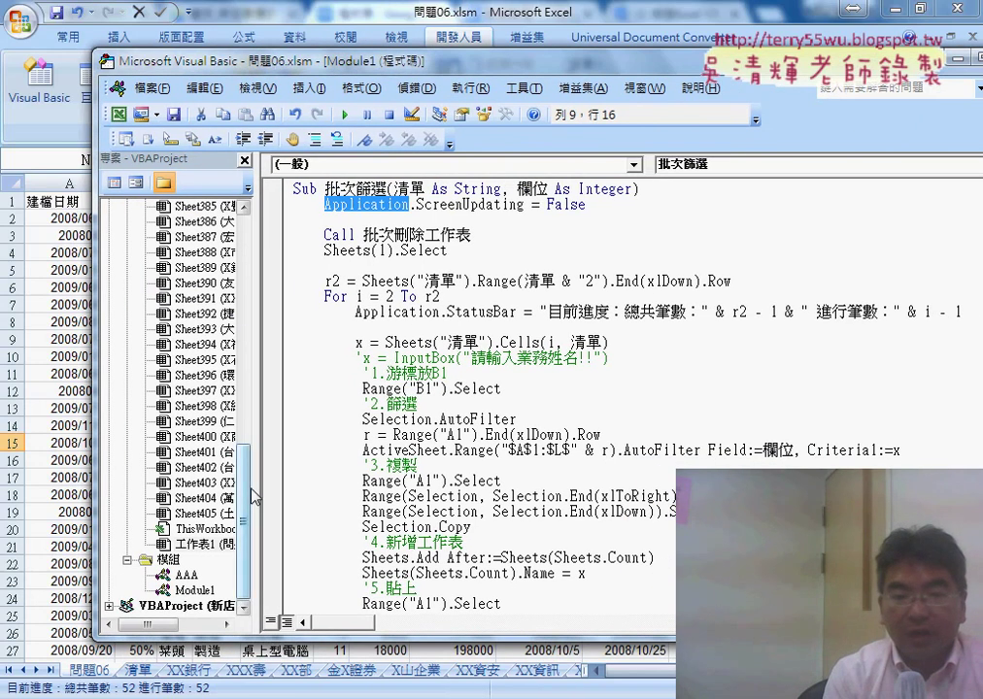
mouse_move(263, 488)
left_mouse_down()
mouse_move(342, 499)
mouse_move(347, 254)
left_mouse_up()
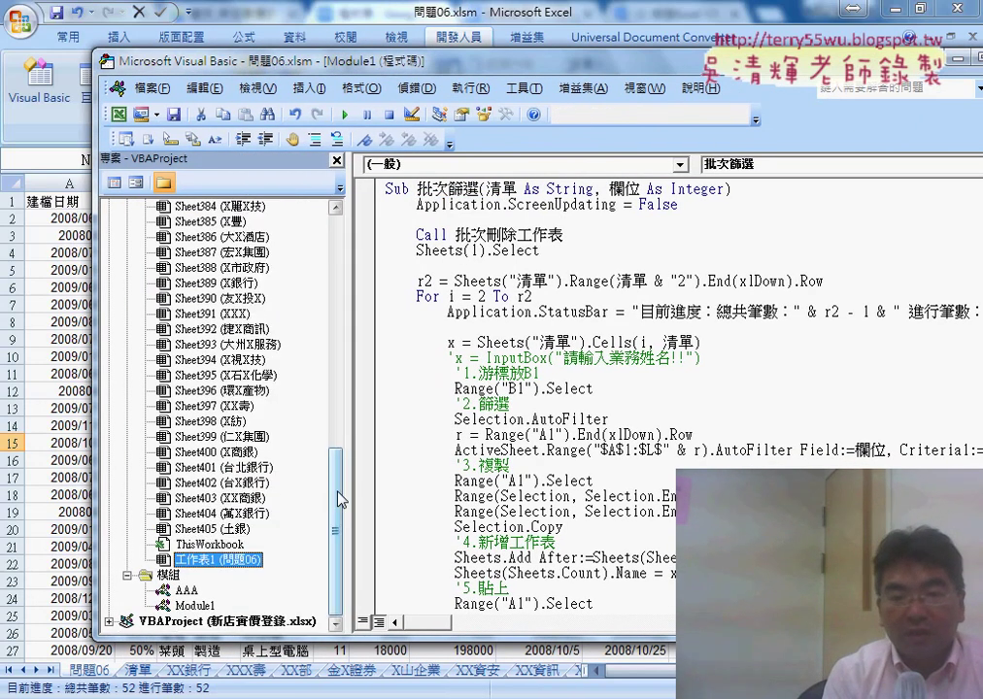
Show Sheet21's insert options and highlight the UserForm and Module choices in red
left_click(179, 285)
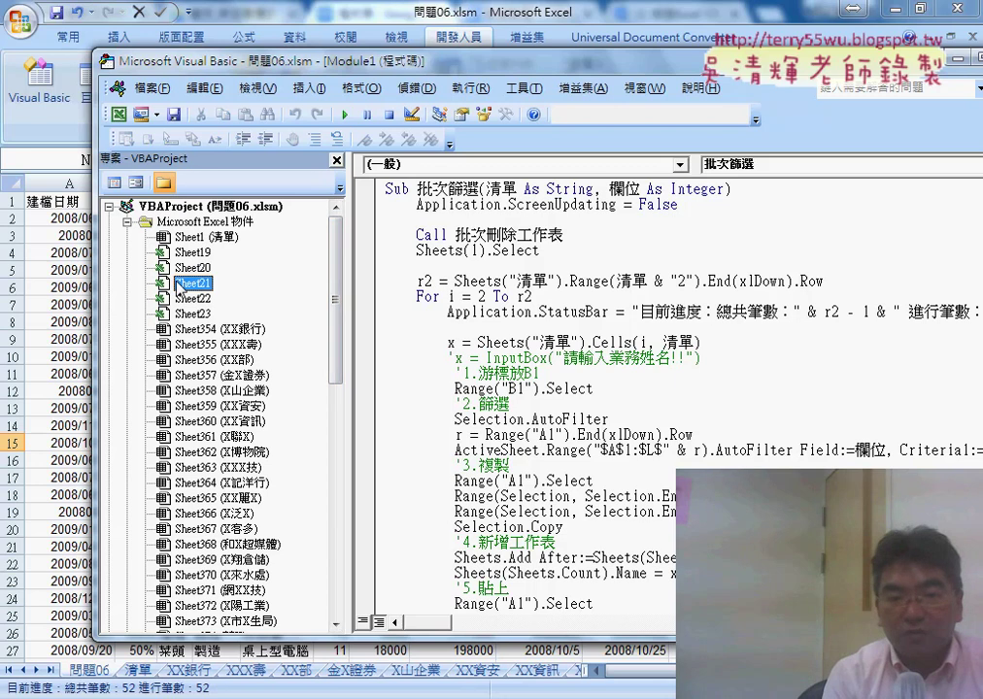
right_click(179, 284)
mouse_move(224, 365)
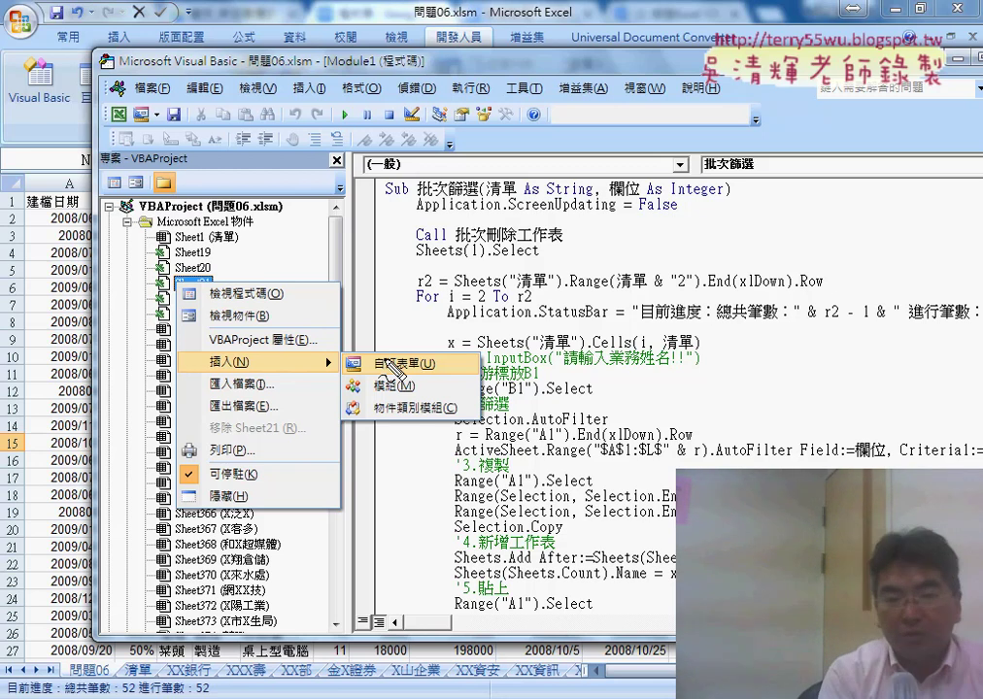
left_click_drag(415, 381, 452, 381)
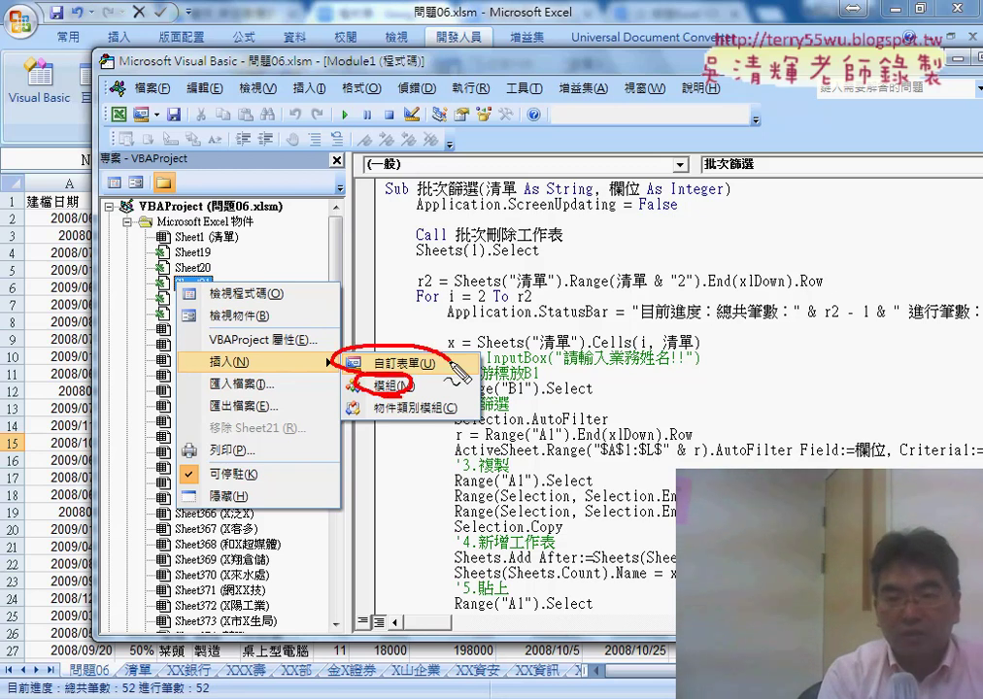
mouse_move(280, 355)
left_mouse_down()
mouse_move(272, 347)
mouse_move(391, 342)
left_mouse_up()
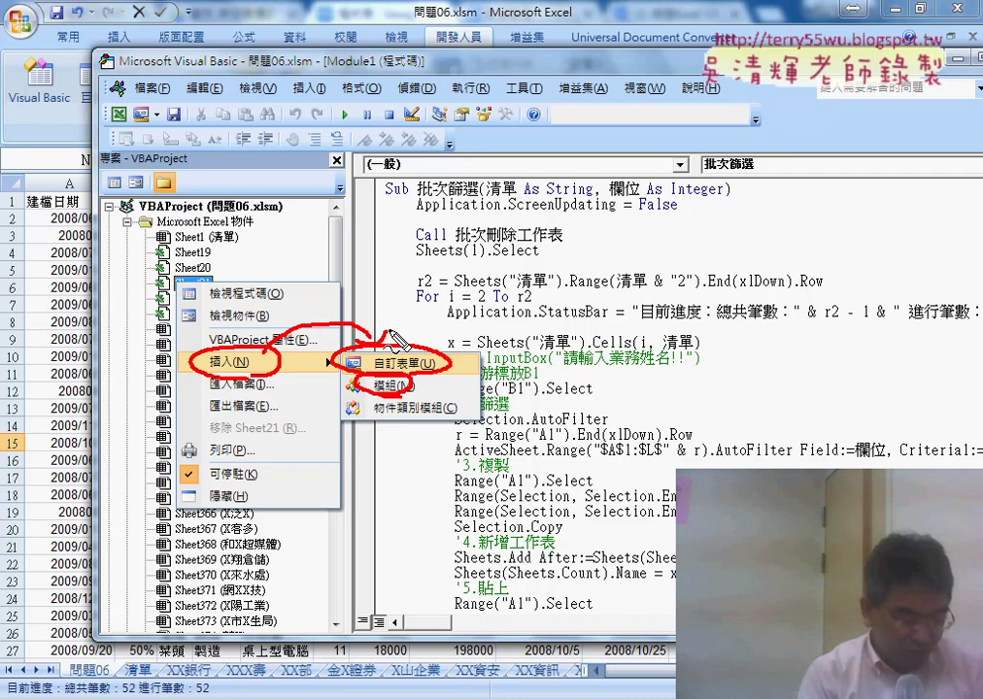
key("Escape")
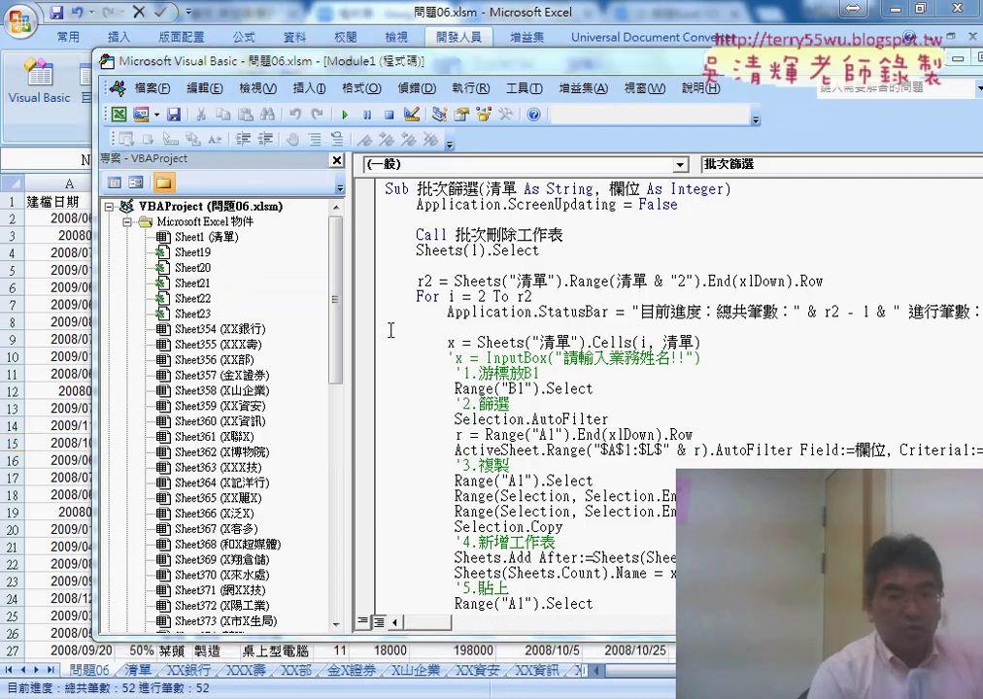
Insert a new UserForm into the project from Sheet22's context menu
right_click(191, 300)
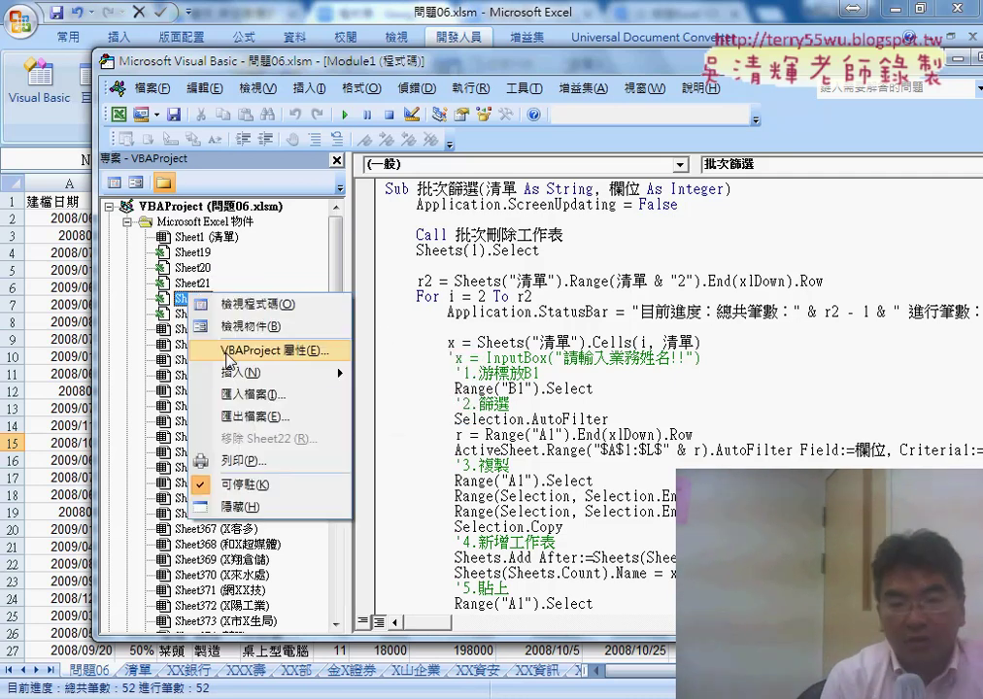
mouse_move(282, 373)
left_click(387, 375)
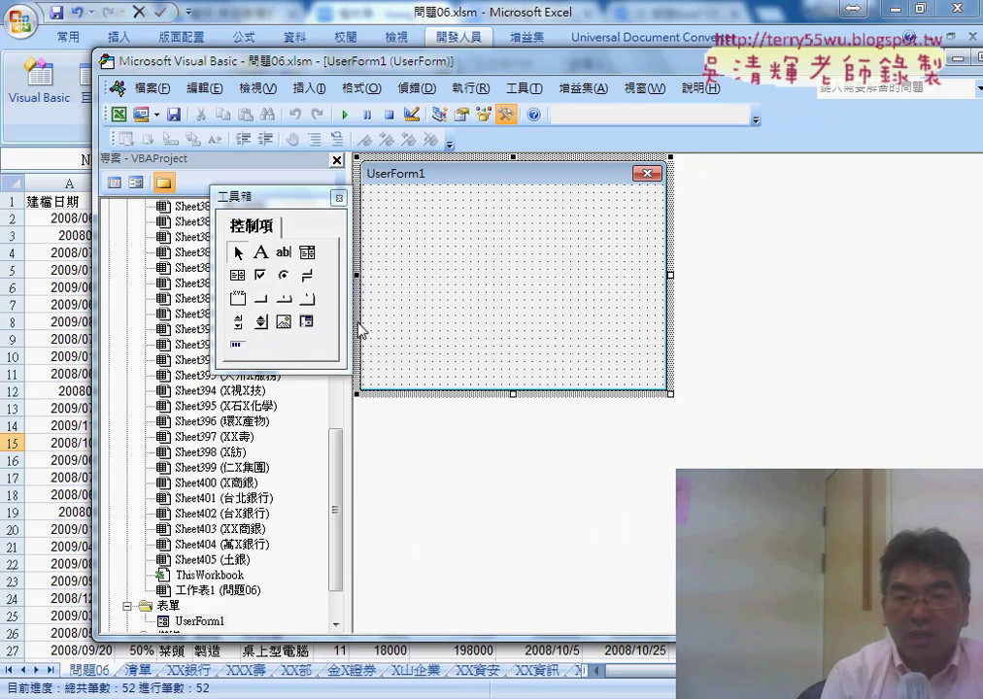
left_click_drag(292, 198, 724, 192)
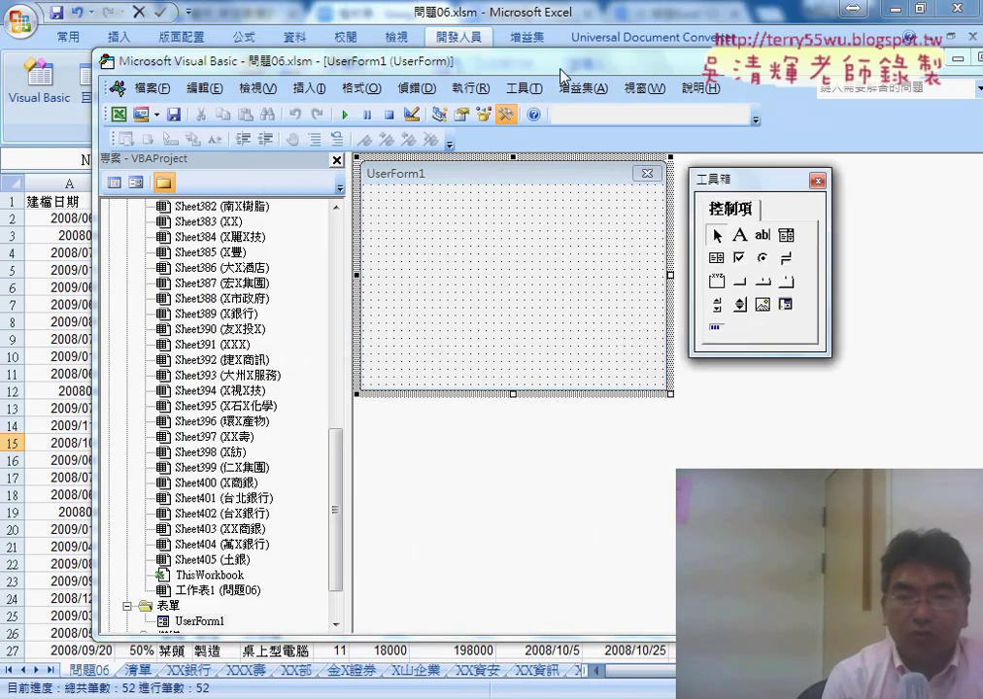
left_click_drag(542, 64, 447, 52)
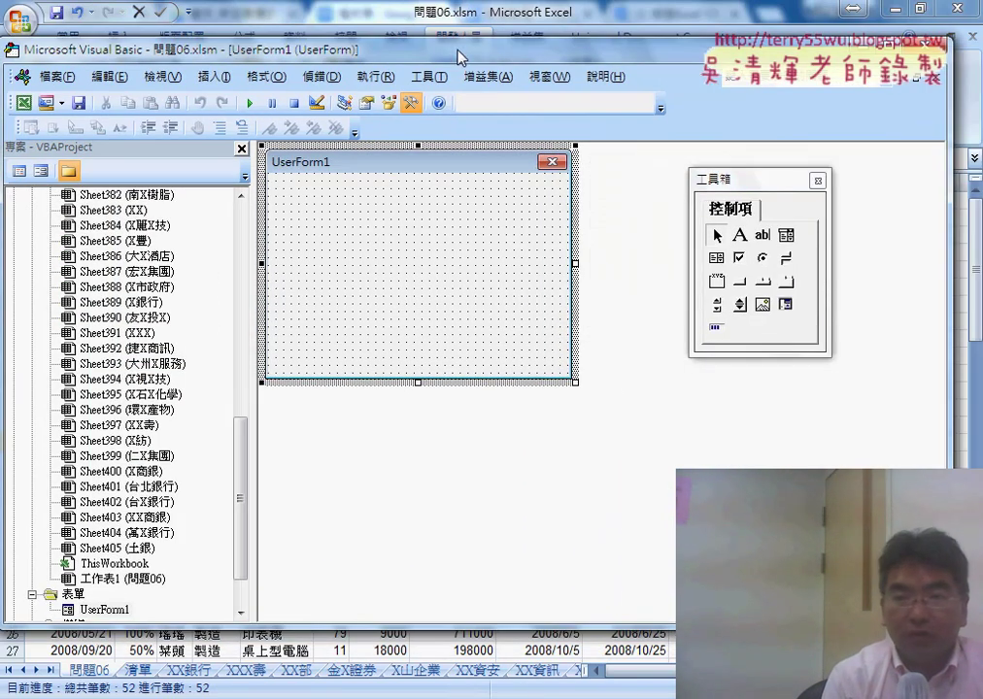
left_click(818, 184)
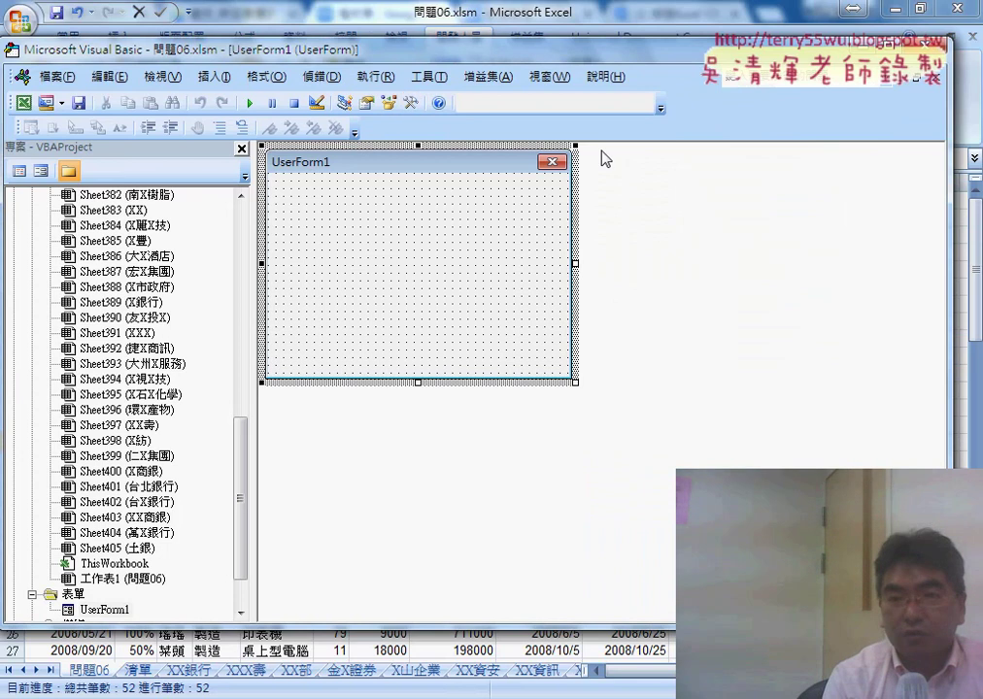
left_click(412, 103)
left_click(412, 103)
left_click(412, 103)
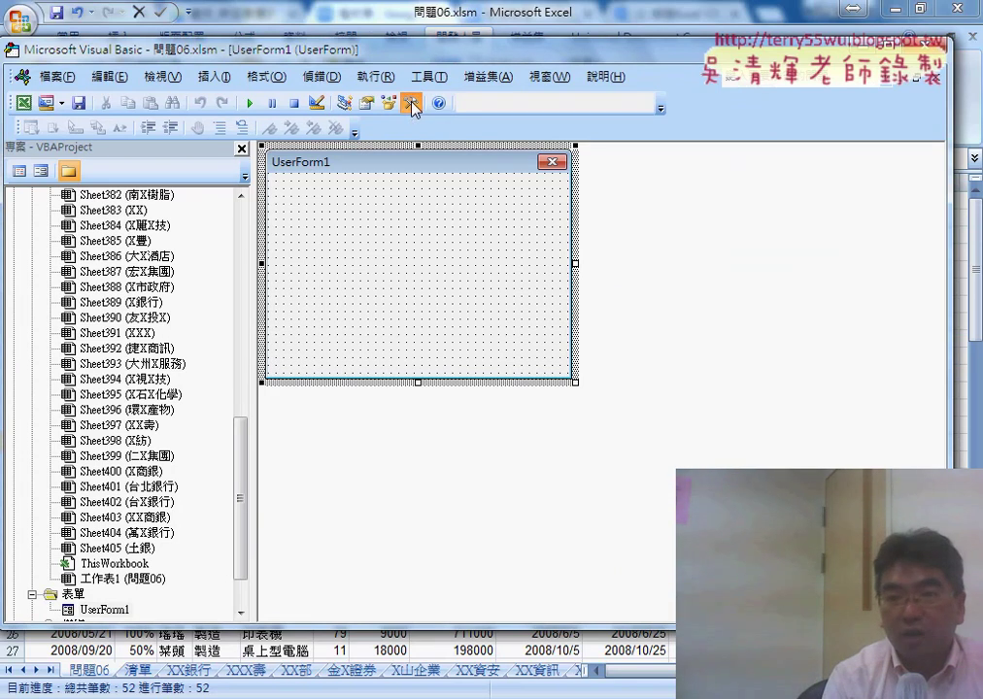
left_click(411, 103)
left_click(182, 81)
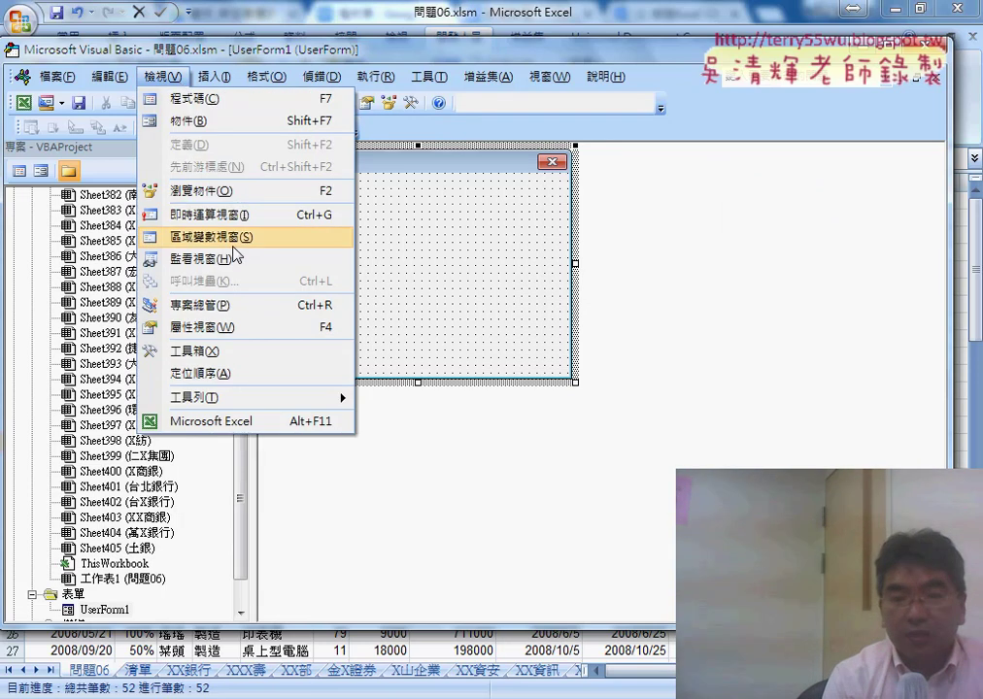
left_click(237, 352)
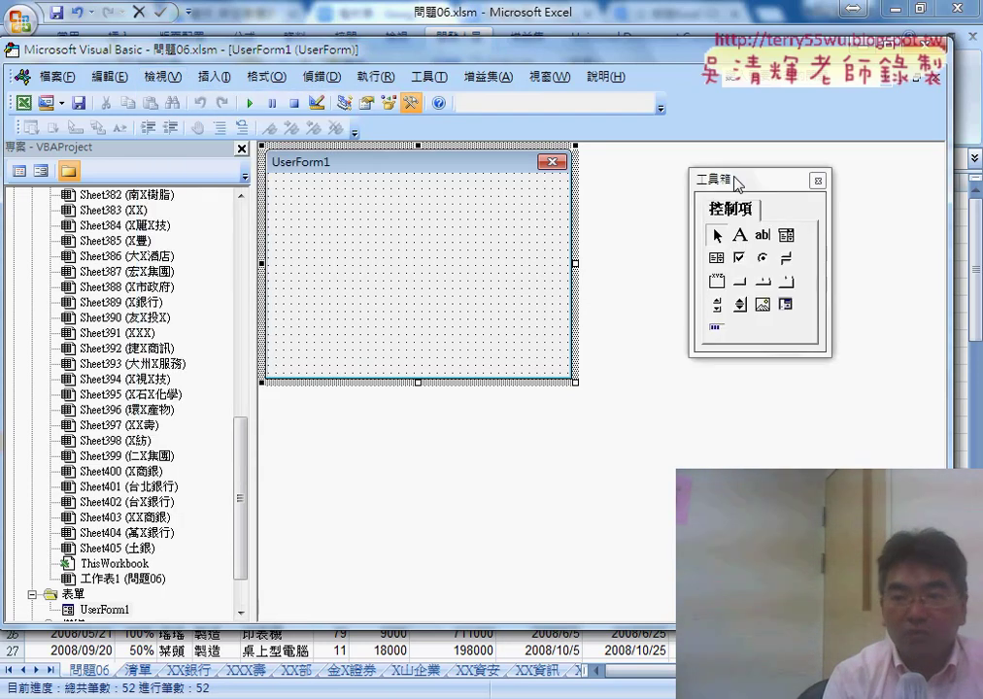
left_click_drag(737, 183, 660, 169)
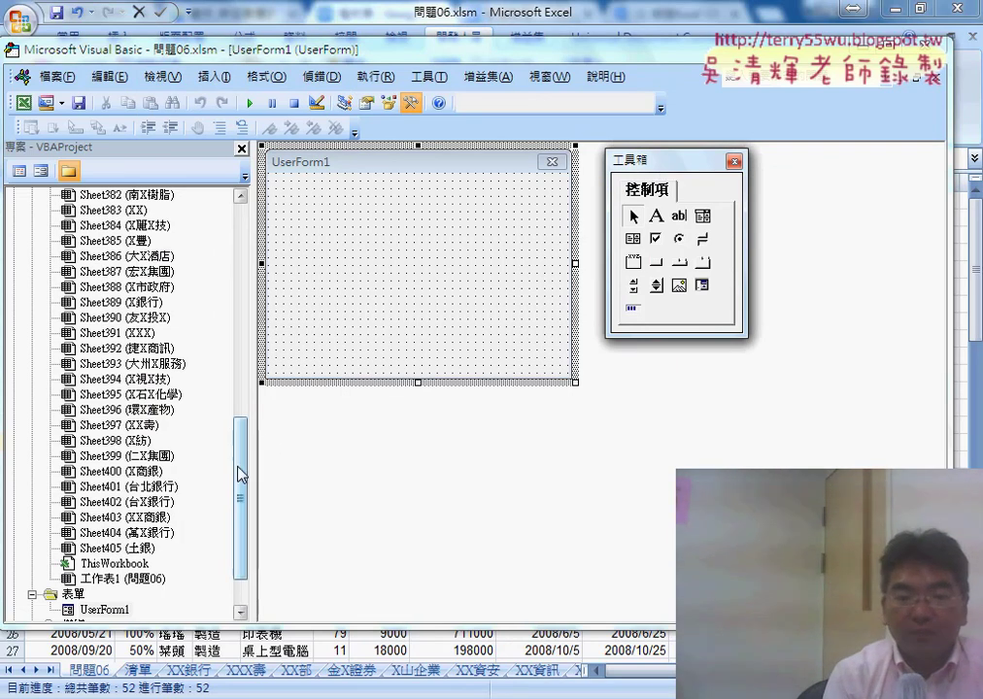
left_click_drag(240, 474, 240, 497)
left_click(101, 548)
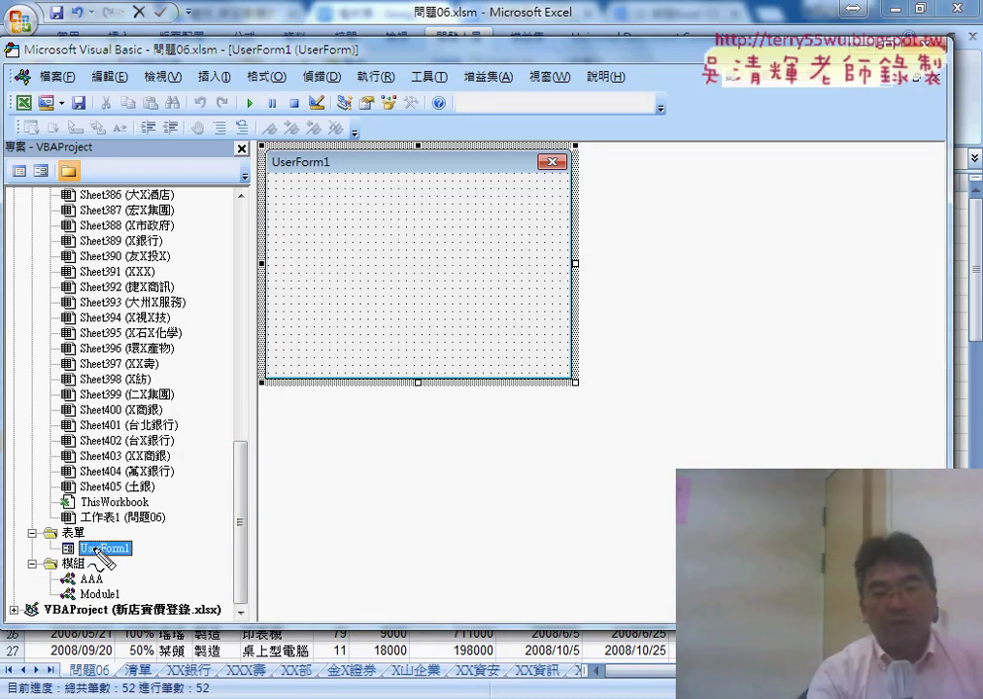
Make the editor slightly taller and show UserForm1's Properties window from the View menu
left_click_drag(136, 520, 126, 573)
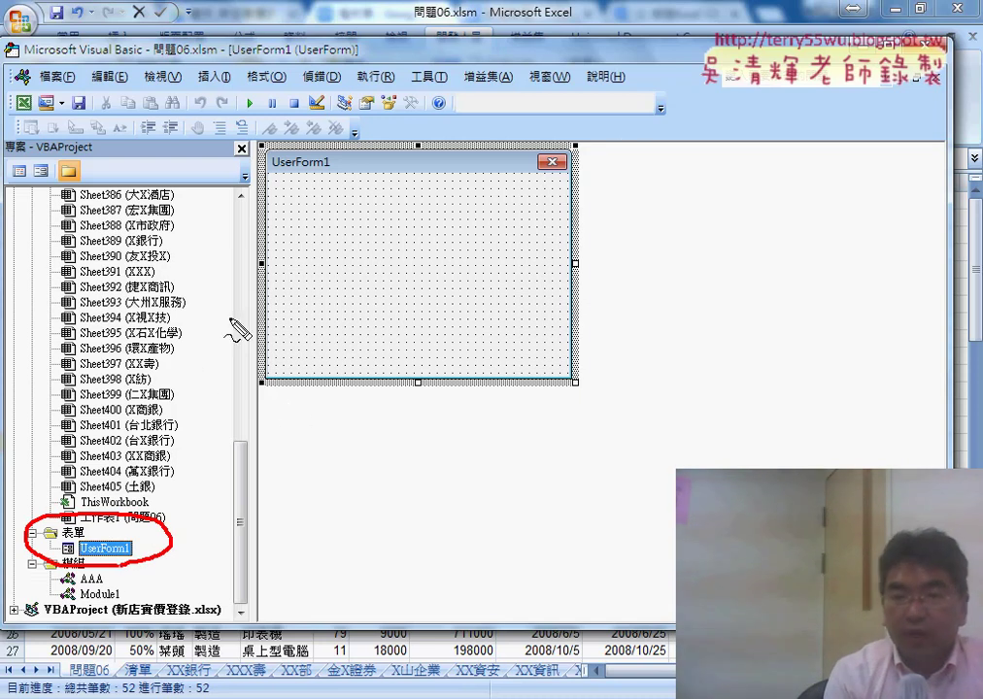
mouse_move(418, 410)
left_mouse_down()
mouse_move(573, 84)
mouse_move(437, 397)
left_mouse_up()
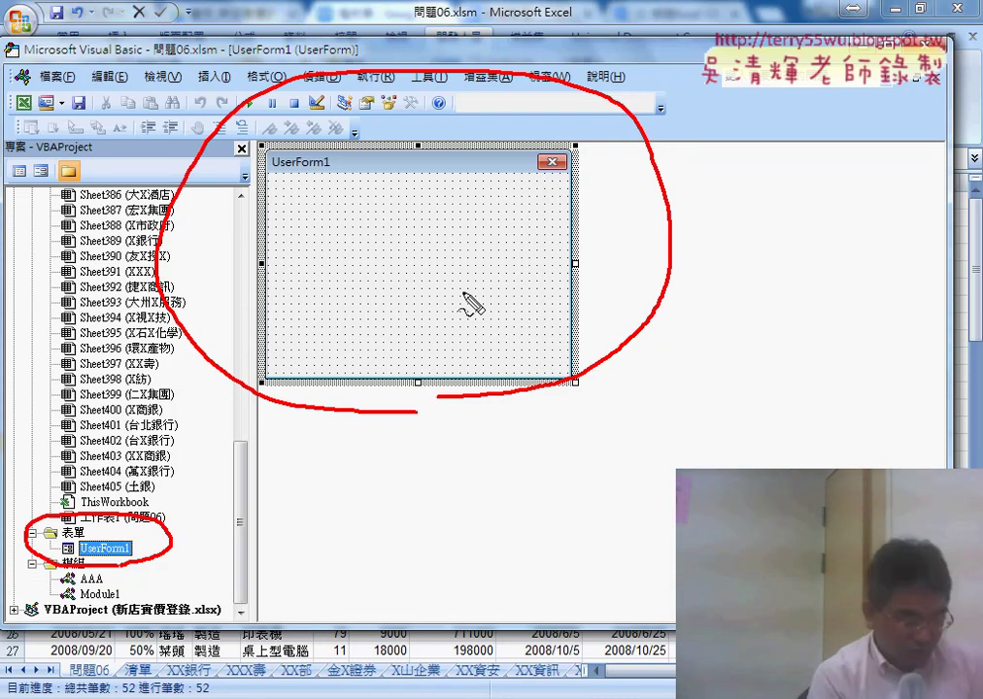
key("Escape")
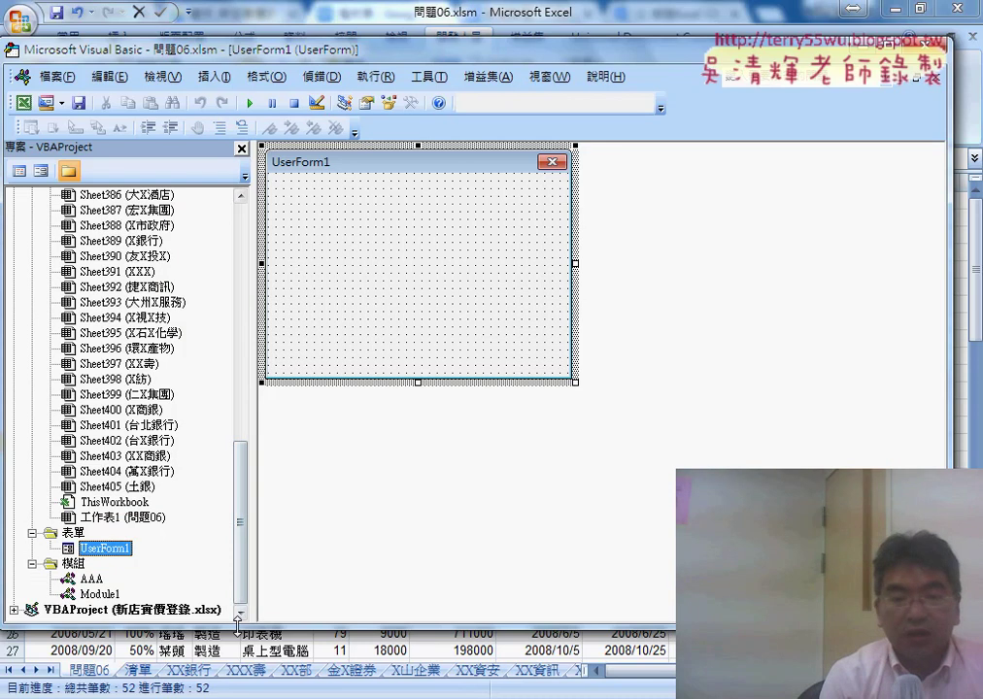
left_click_drag(241, 622, 243, 641)
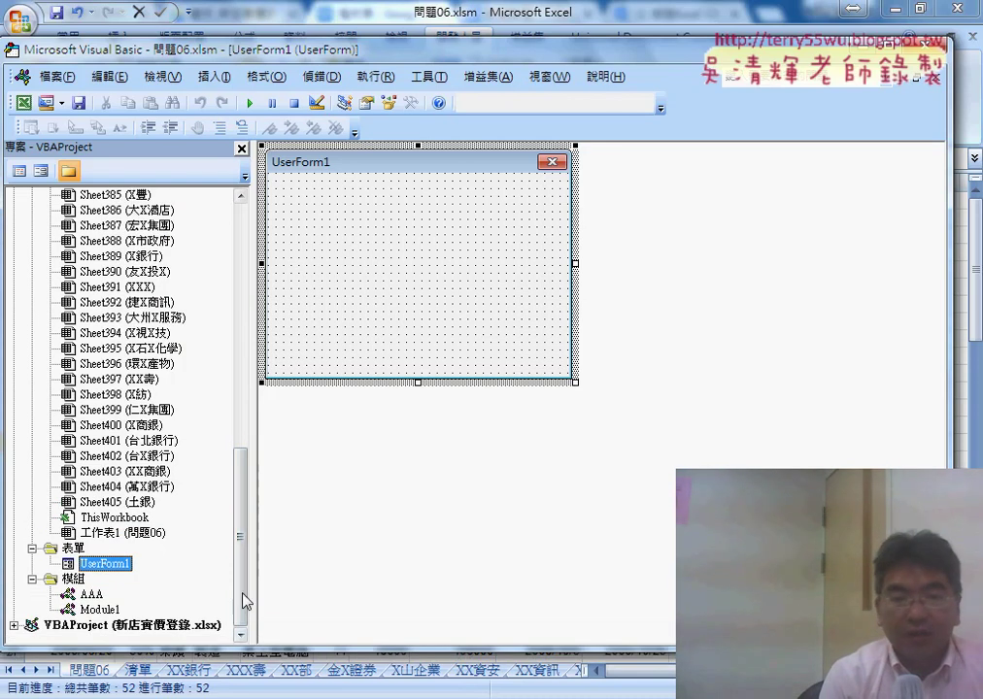
left_click(162, 83)
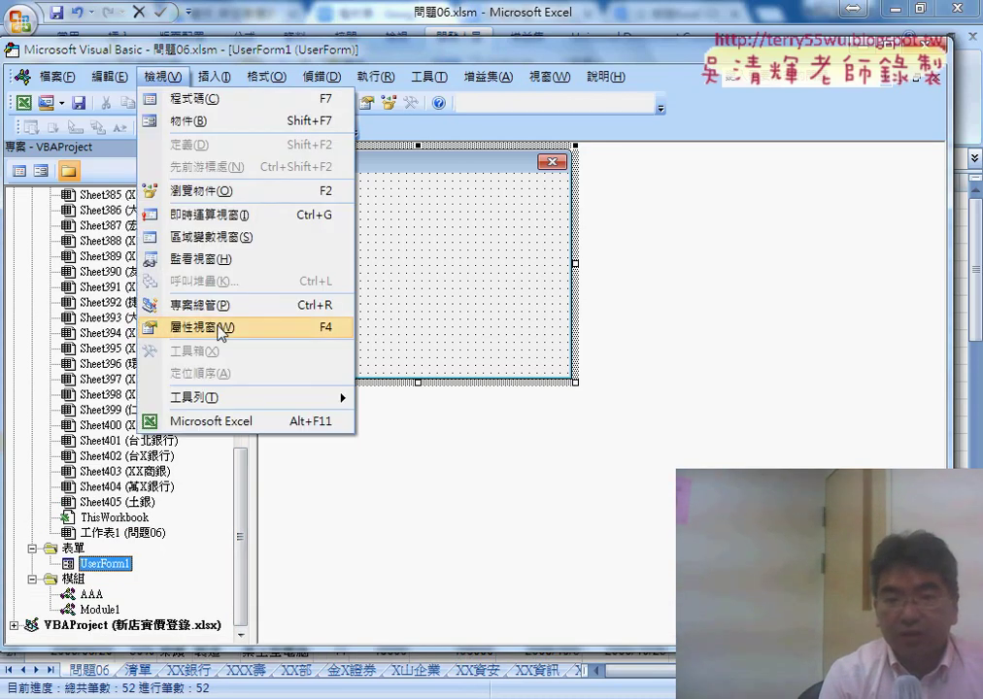
left_click(222, 331)
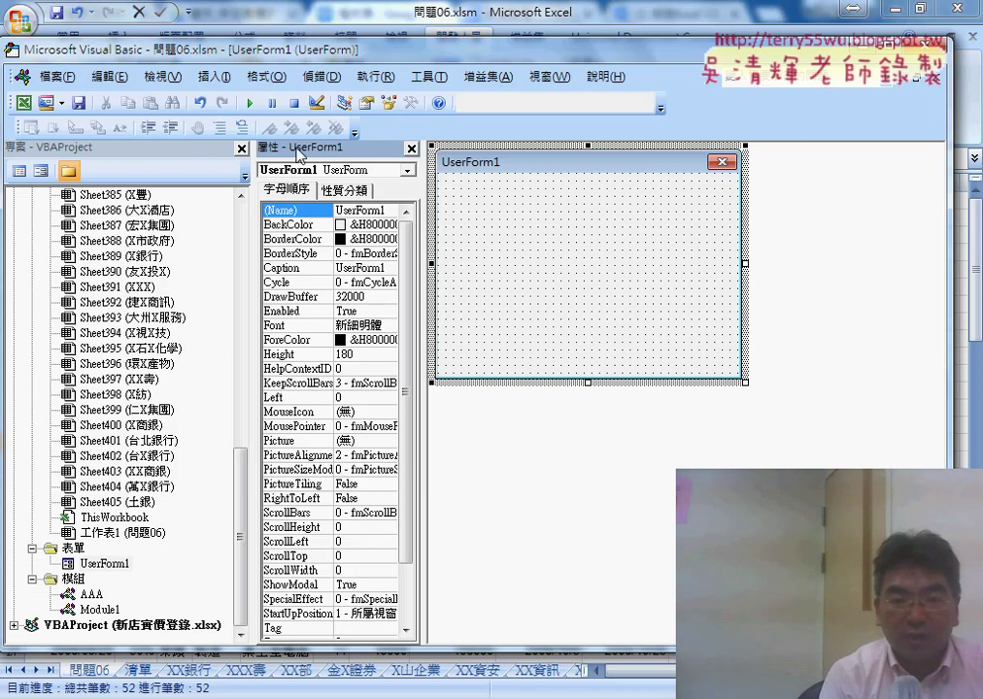
Stack the Properties pane under the project list and enlarge it to show more rows
mouse_move(299, 155)
left_mouse_down()
mouse_move(6, 598)
mouse_move(22, 603)
left_mouse_up()
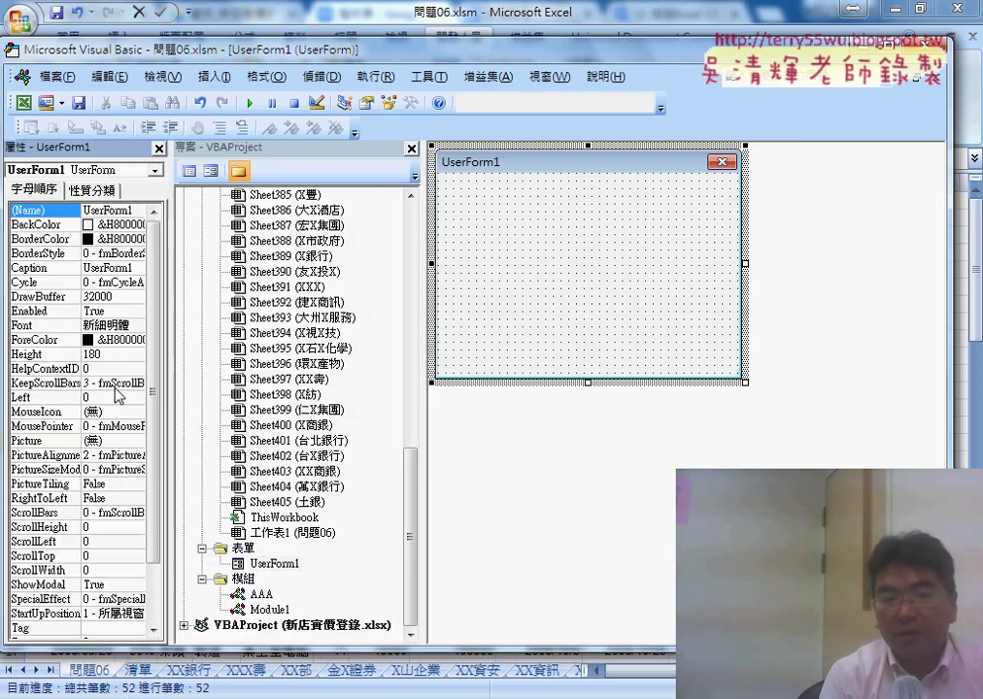
left_click_drag(78, 146, 262, 644)
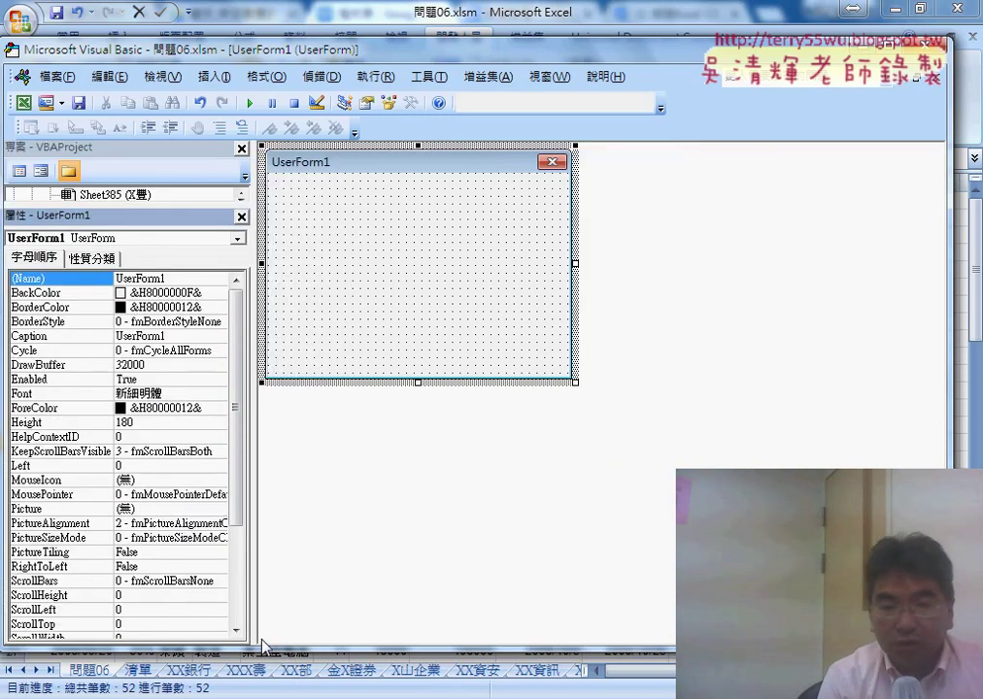
left_click_drag(167, 207, 161, 462)
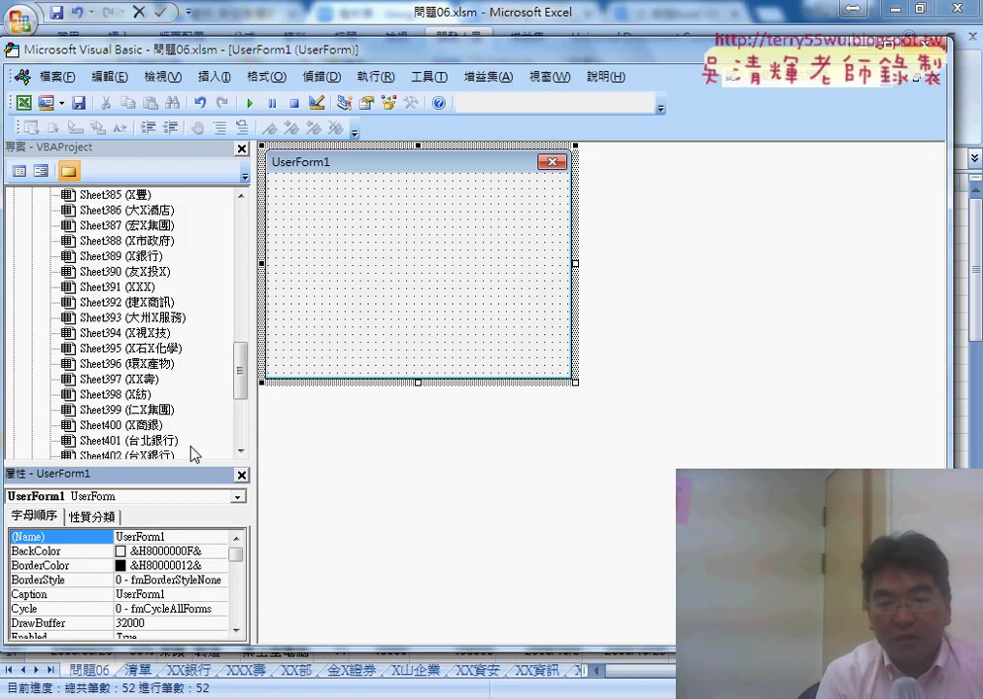
scroll(191, 453, "down", 4)
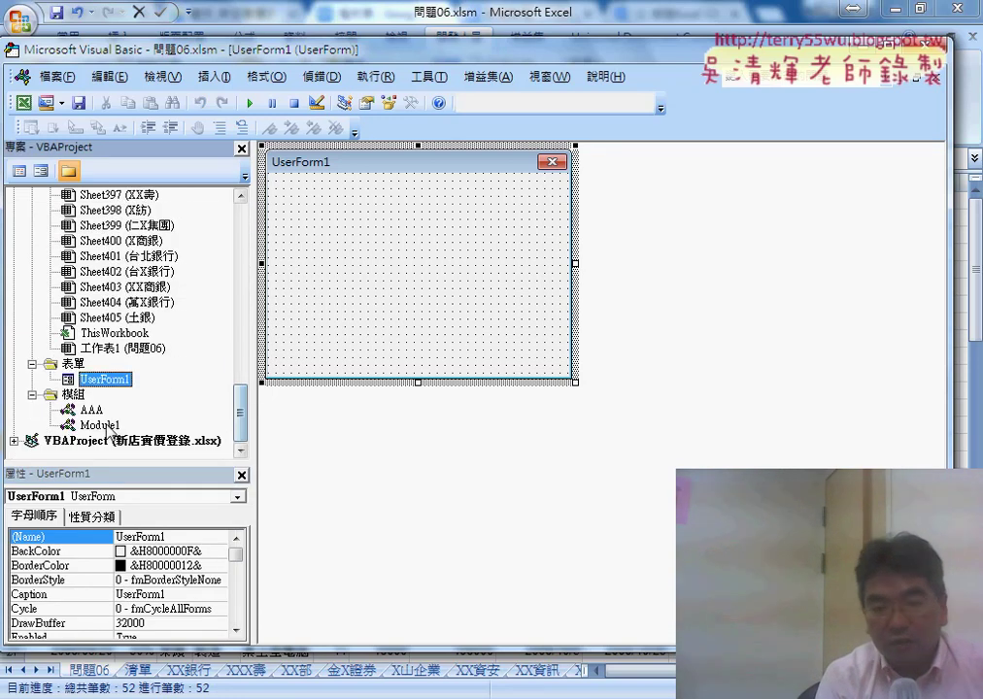
left_click_drag(124, 466, 136, 432)
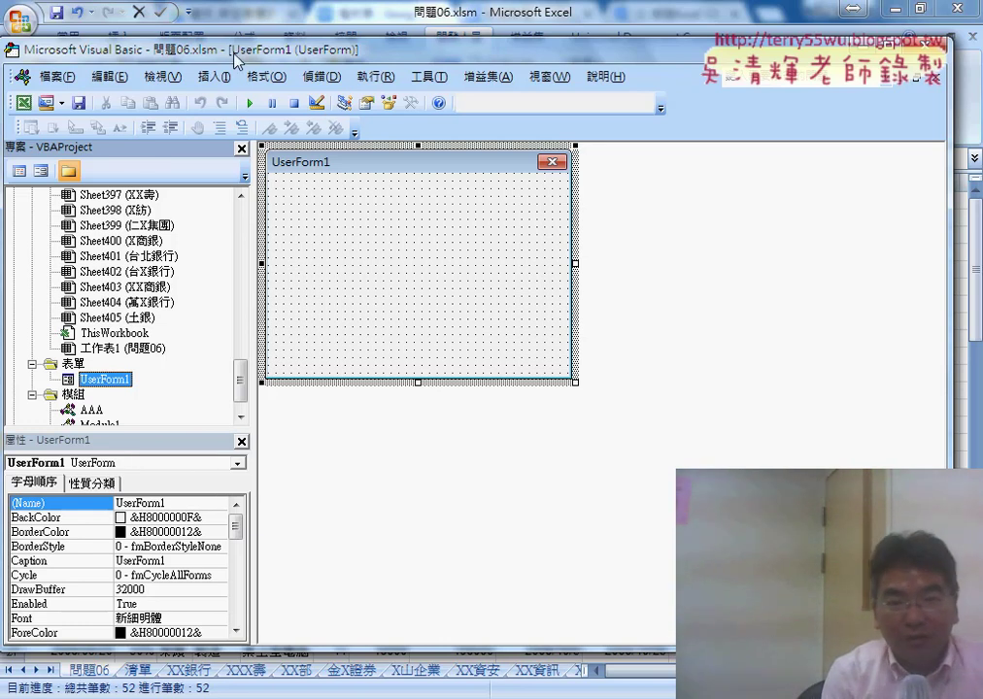
left_click_drag(235, 59, 362, 59)
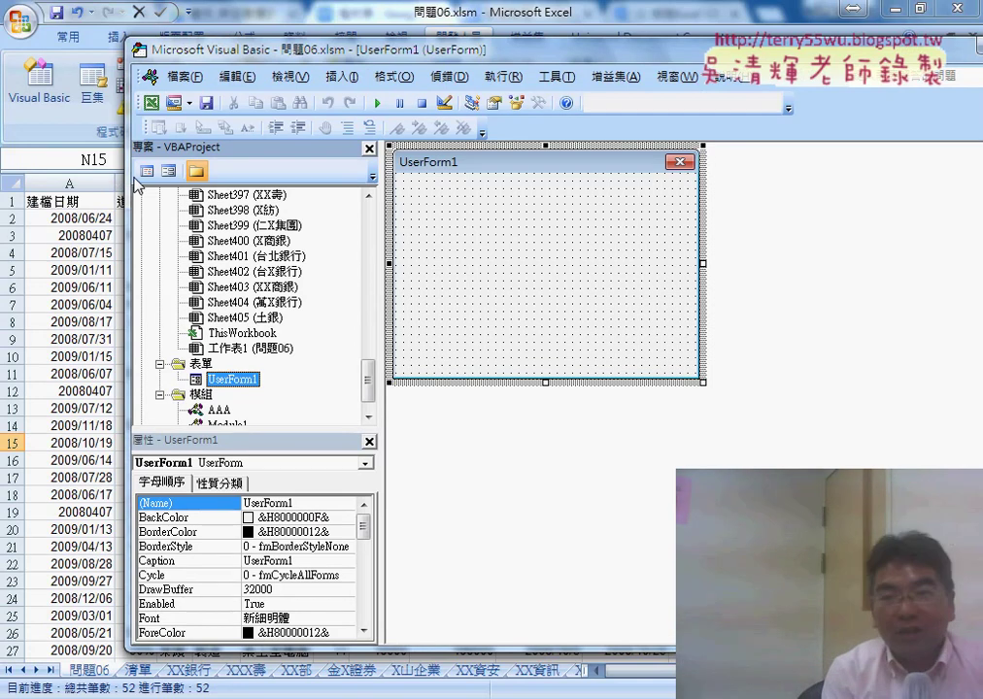
left_click_drag(487, 49, 446, 45)
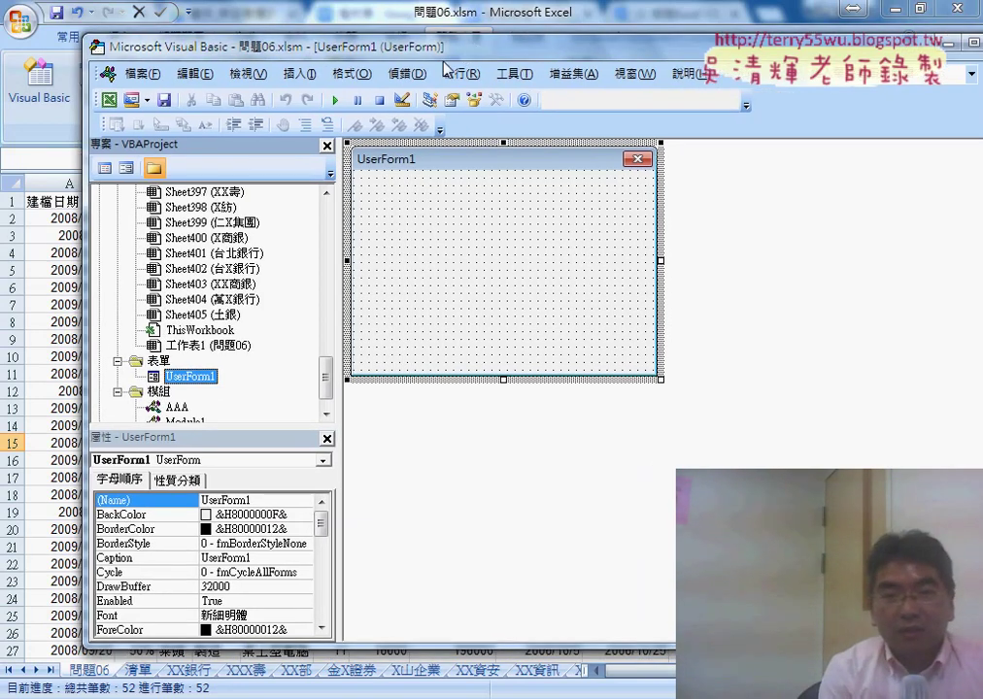
left_click(513, 77)
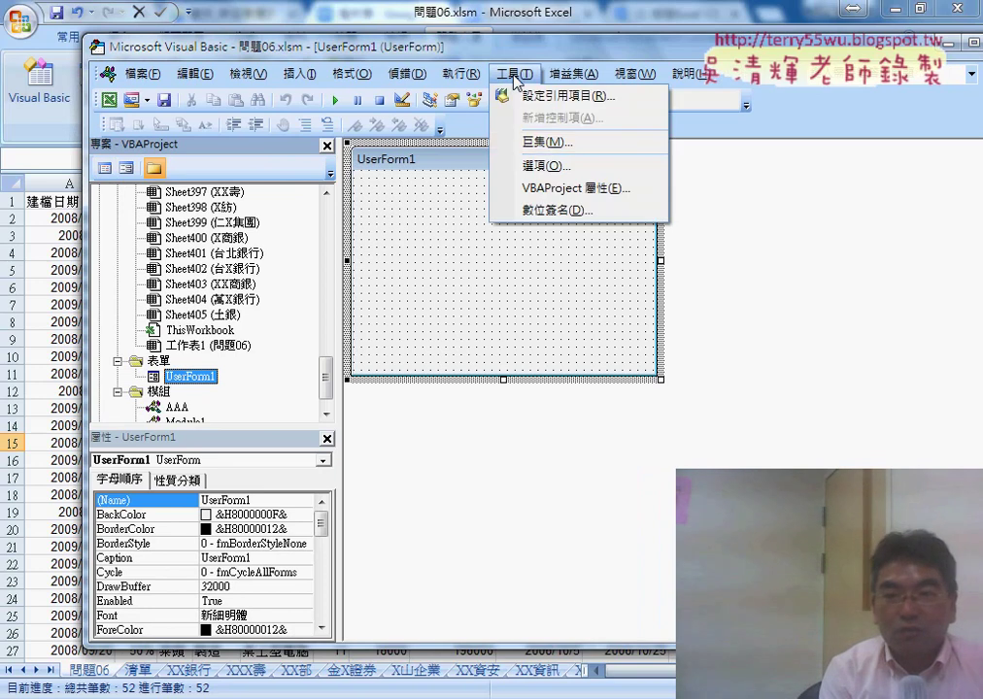
left_click(557, 176)
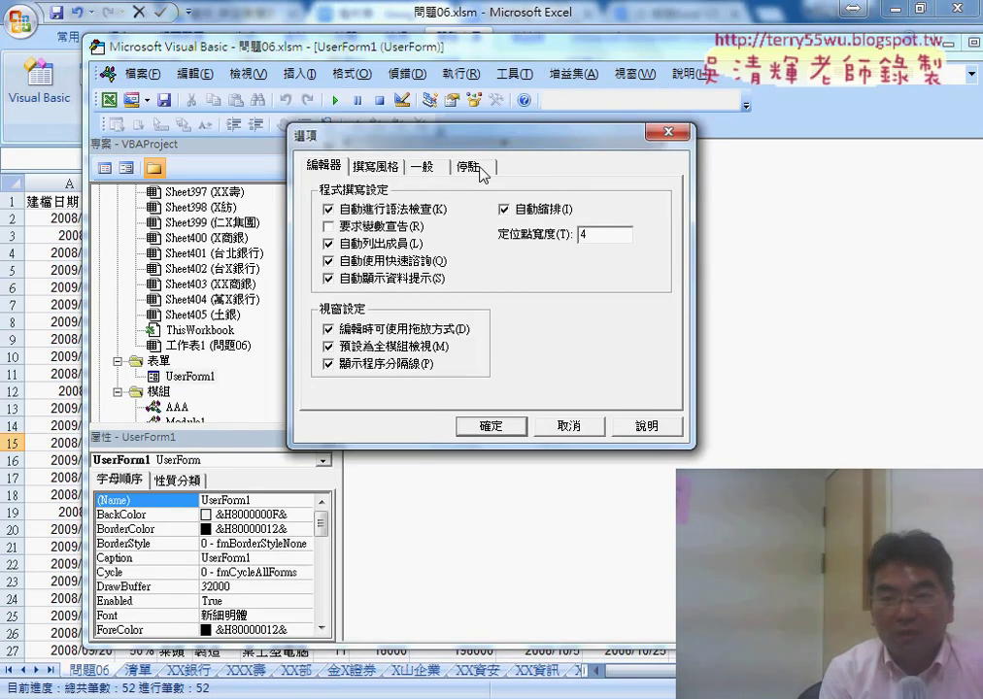
left_click_drag(491, 148, 542, 176)
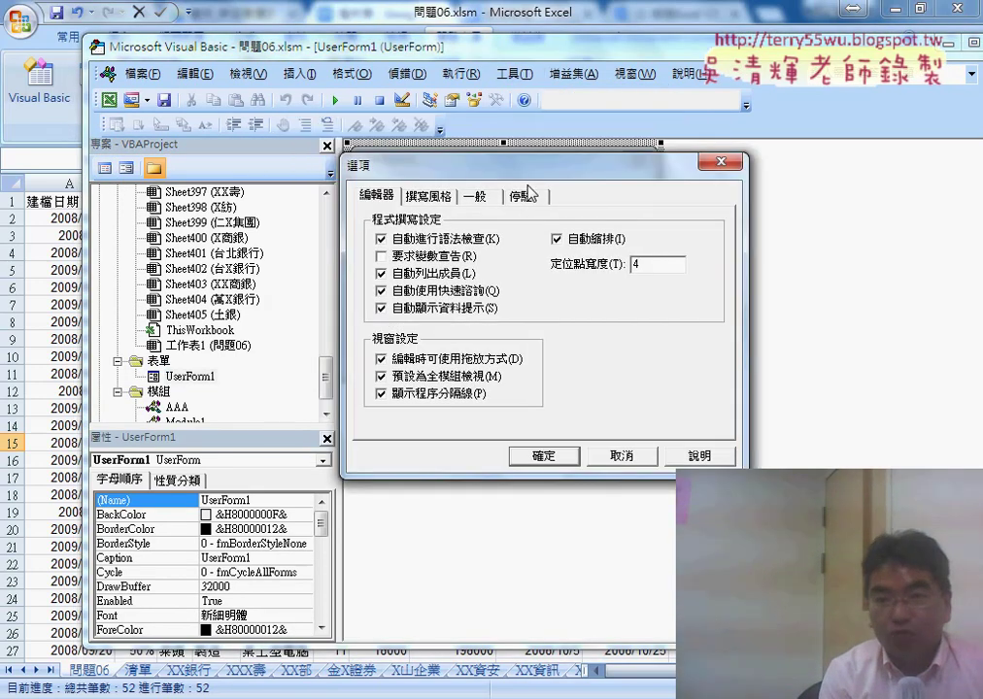
left_click(524, 195)
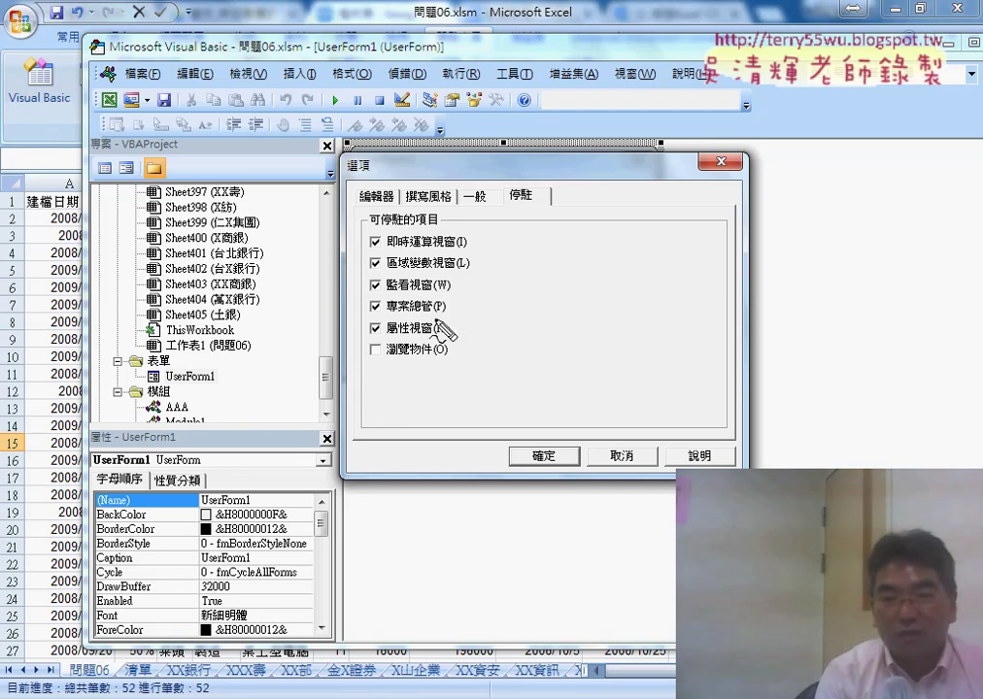
left_click_drag(439, 322, 481, 310)
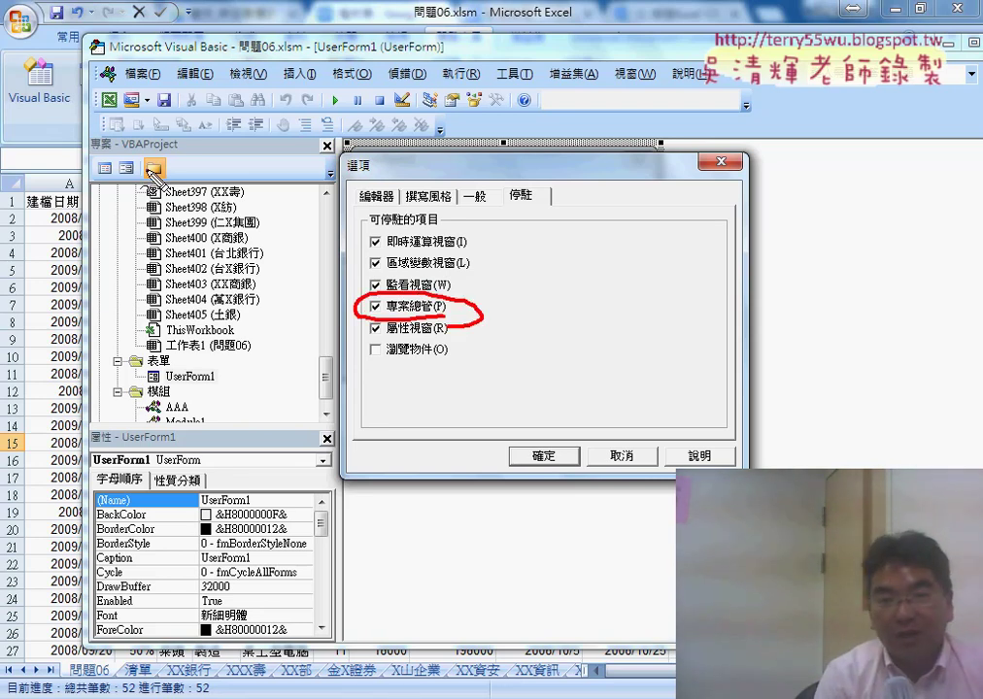
left_click_drag(171, 135, 165, 141)
left_click_drag(372, 301, 386, 301)
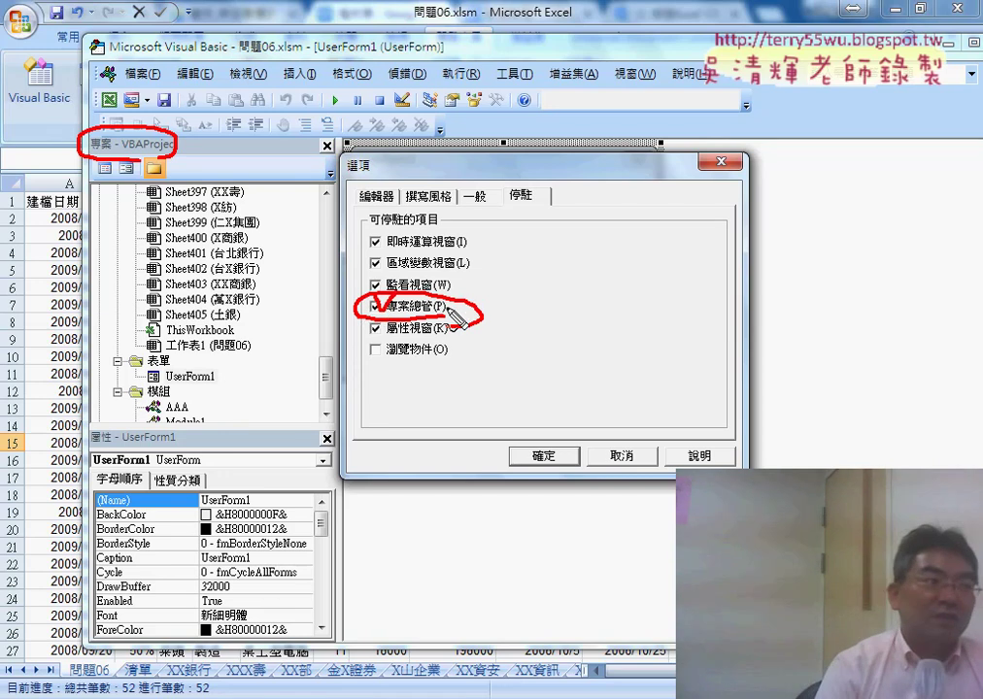
left_click_drag(536, 185, 529, 207)
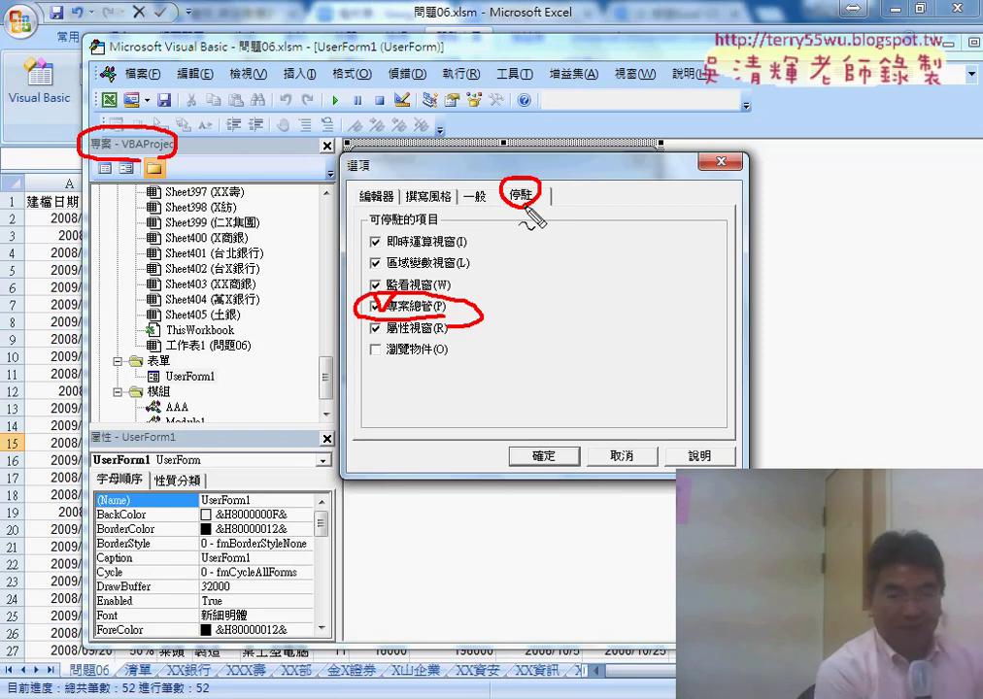
key("Escape")
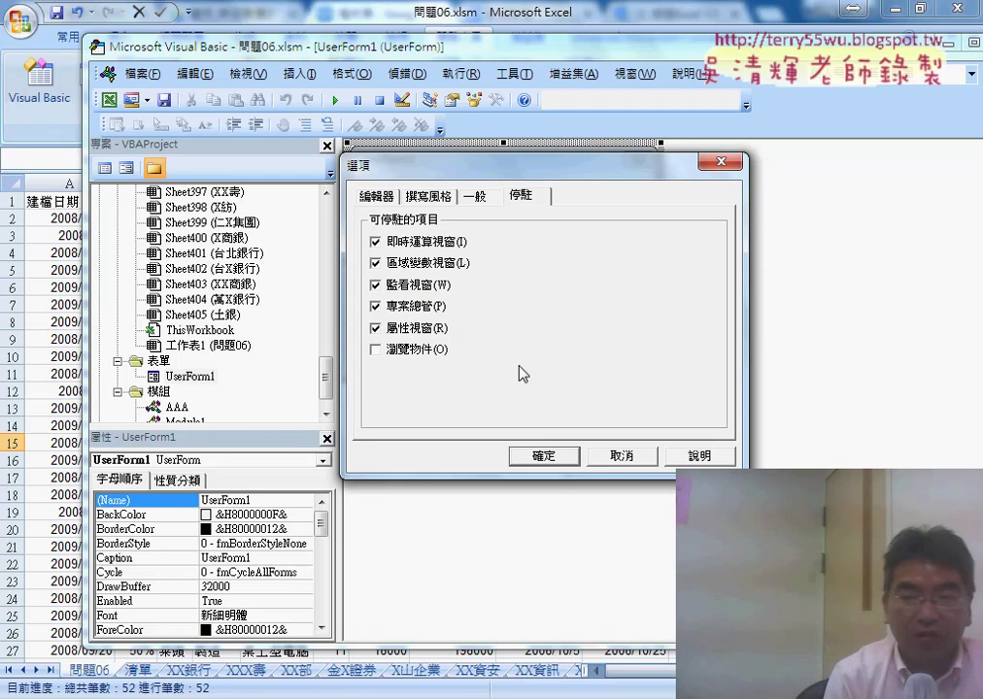
left_click(621, 456)
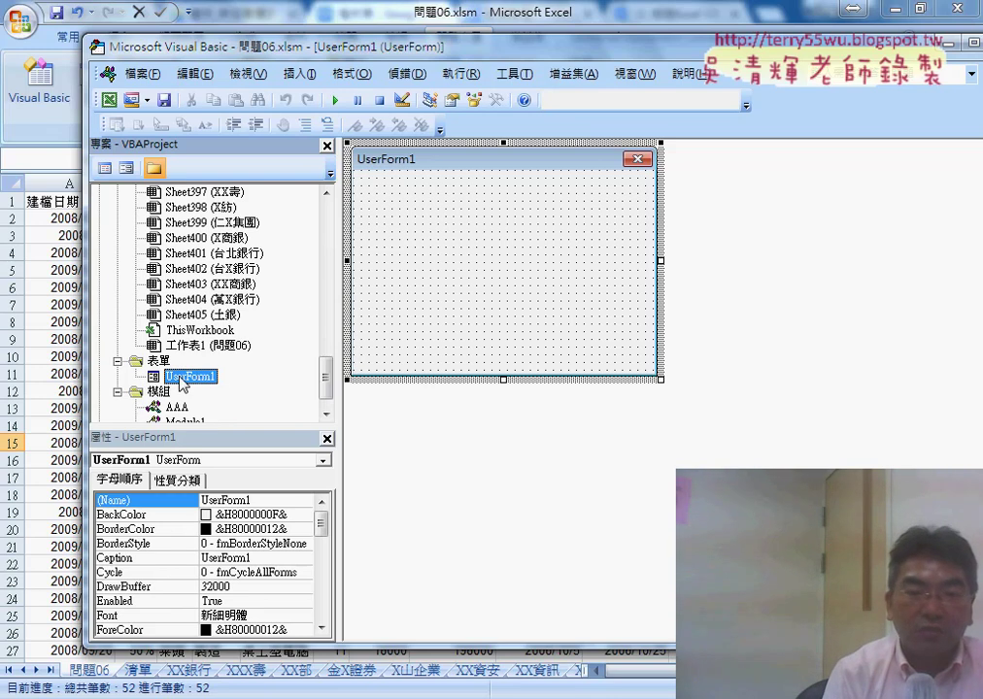
Set the form's (Name) property to home
left_click(272, 502)
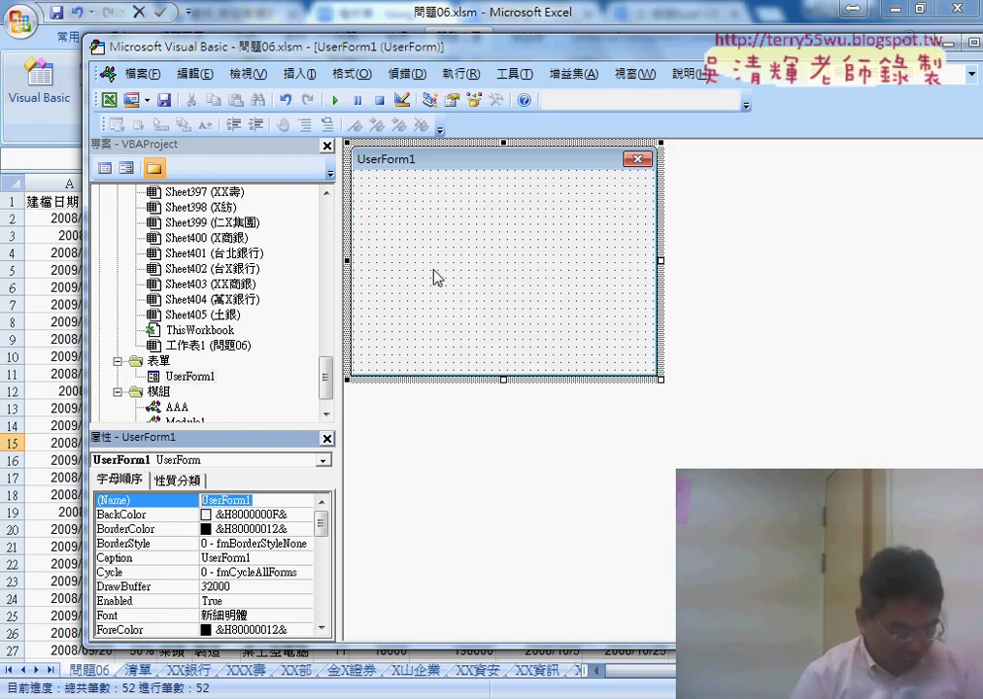
type("ho")
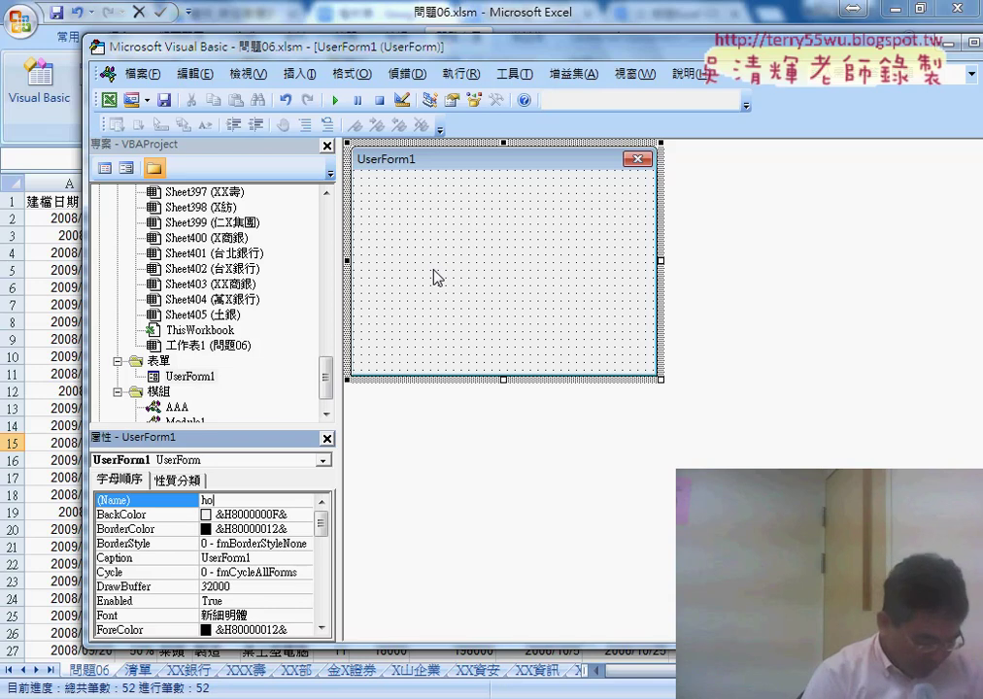
type("me")
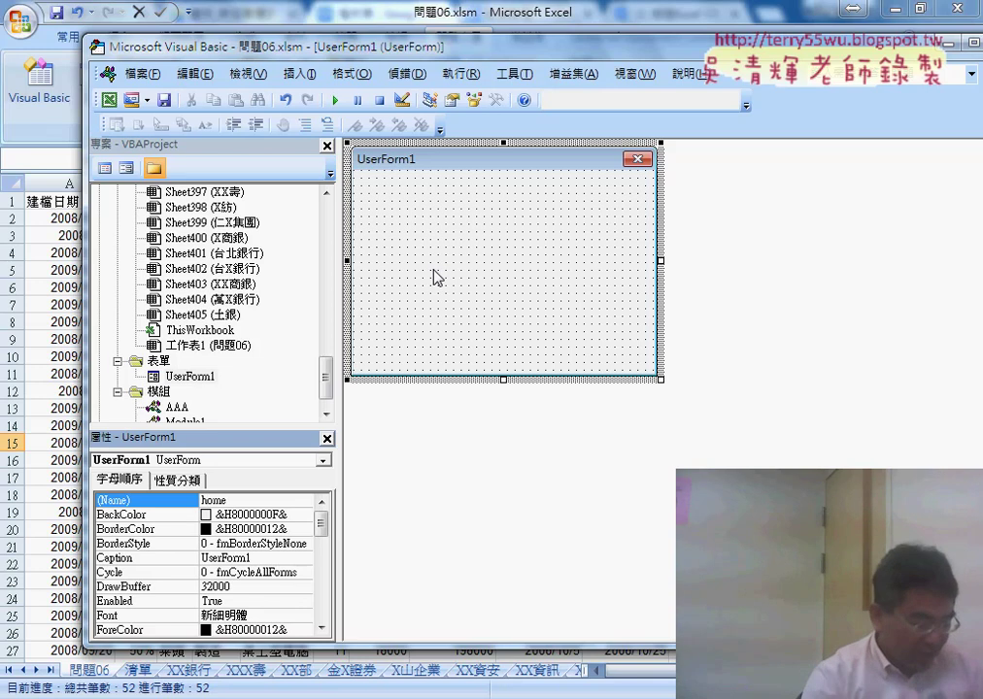
key("Return")
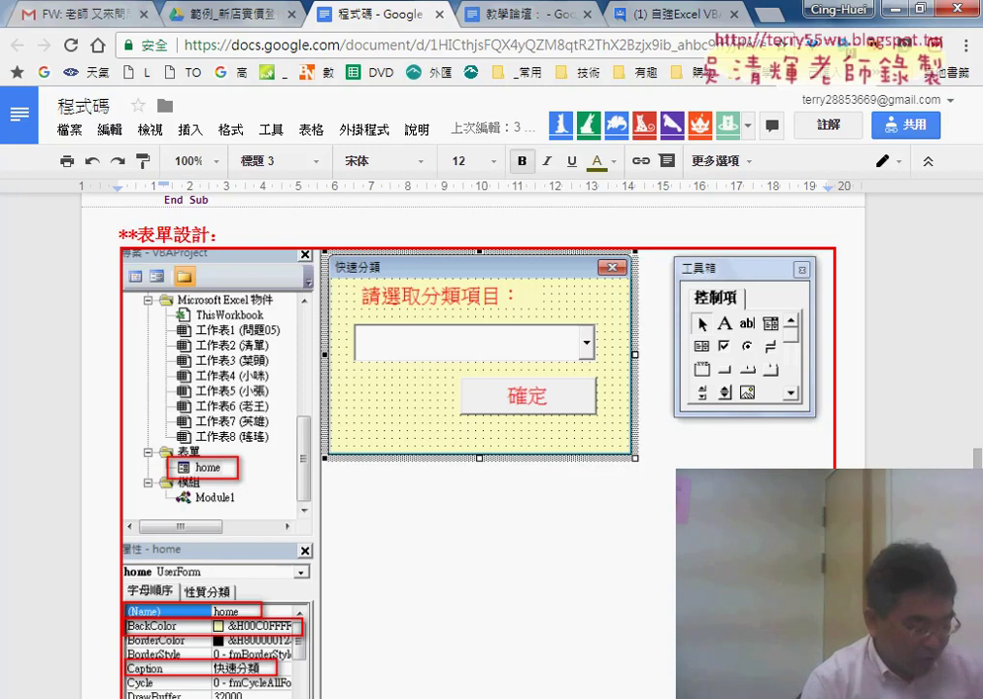
Replace the form's Caption UserForm1 with 快速分類
mouse_move(524, 694)
mouse_move(527, 643)
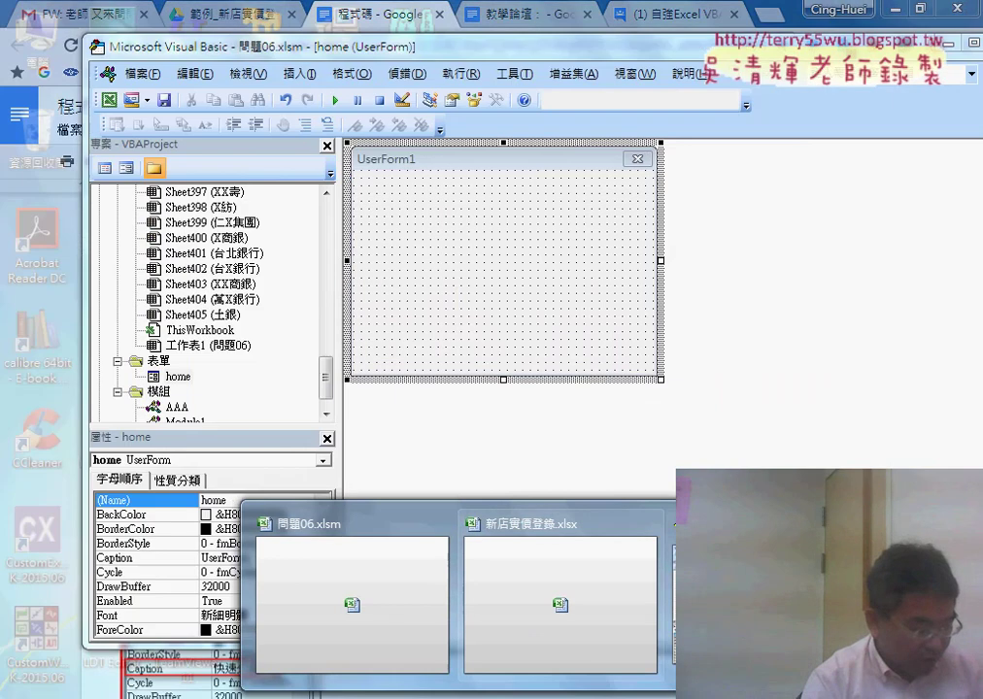
left_click(321, 583)
left_click(135, 557)
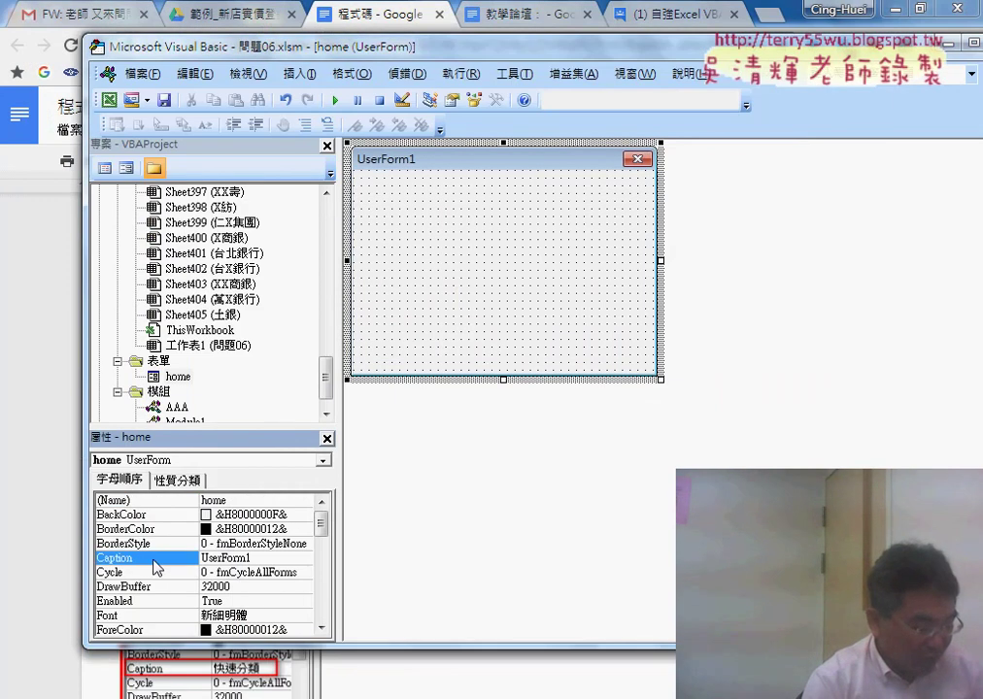
double_click(262, 559)
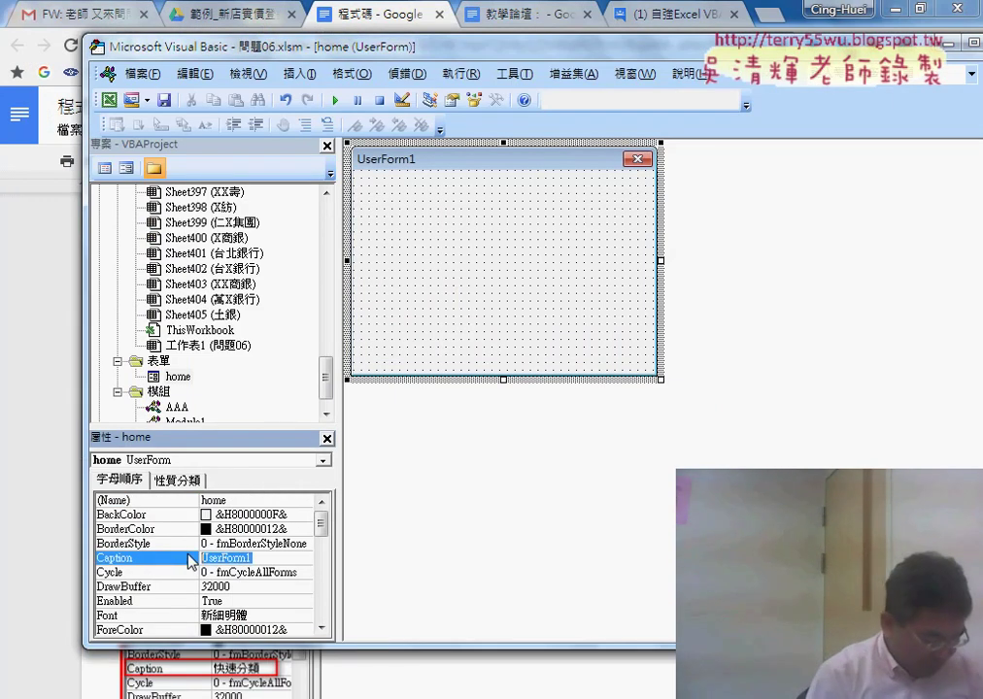
type("ㄎㄨ")
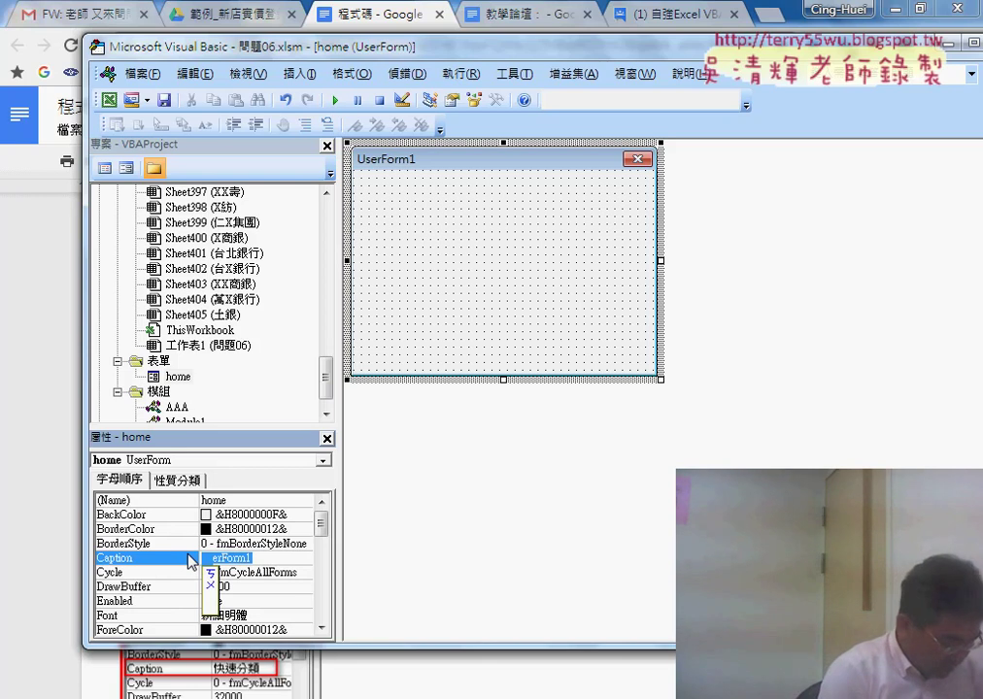
type("快速")
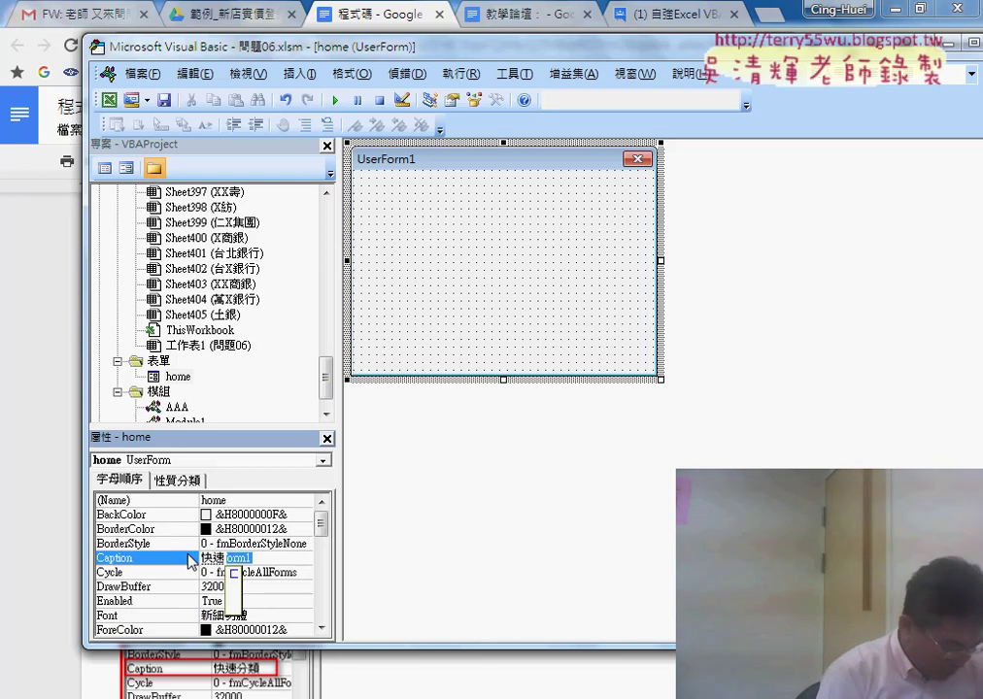
type("分ㄌㄟ")
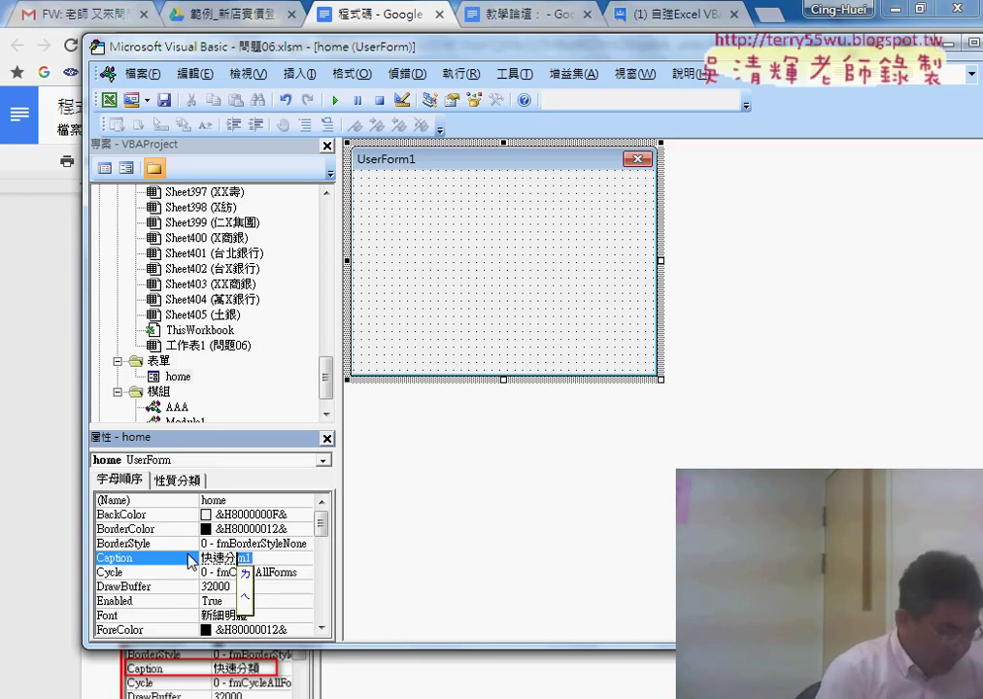
type("類")
key("Return")
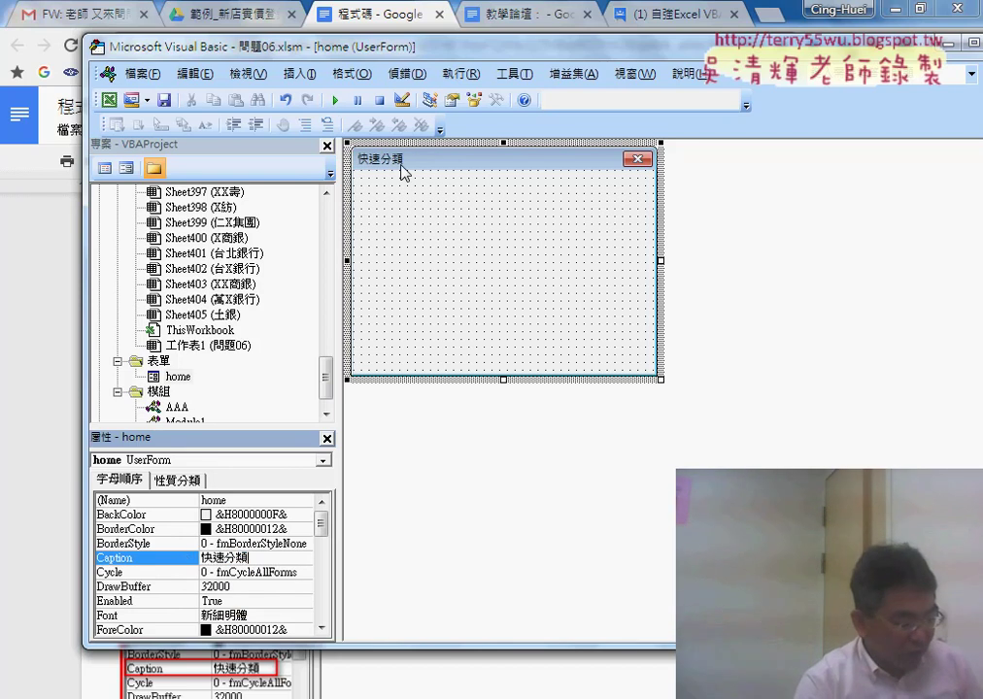
left_click(146, 518)
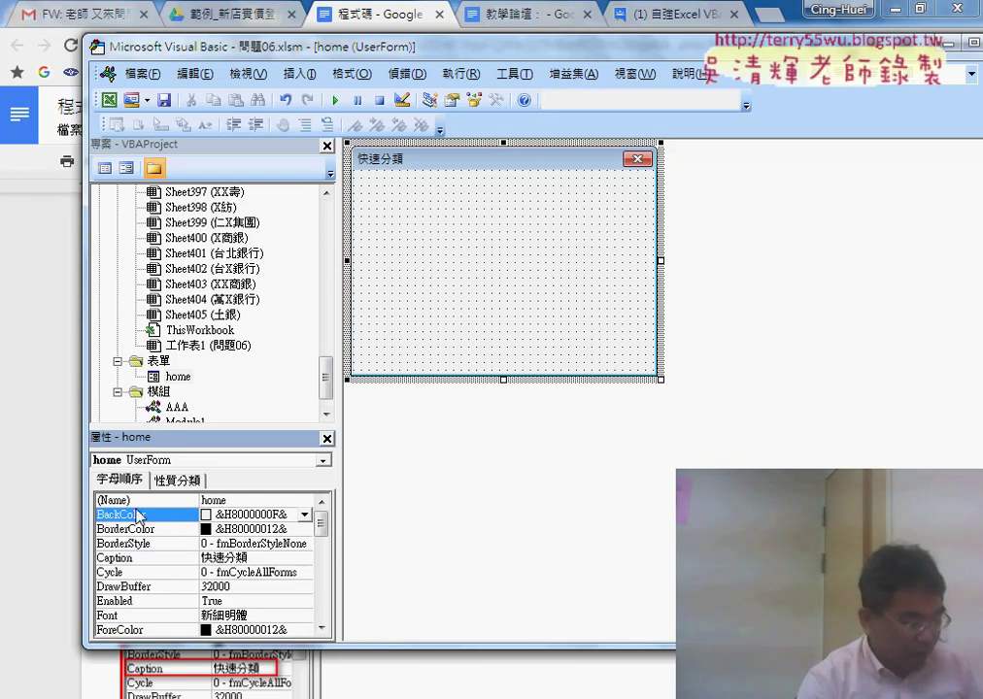
Set the form's BackColor to light yellow &H00C0FFFF& from the palette
left_click(305, 515)
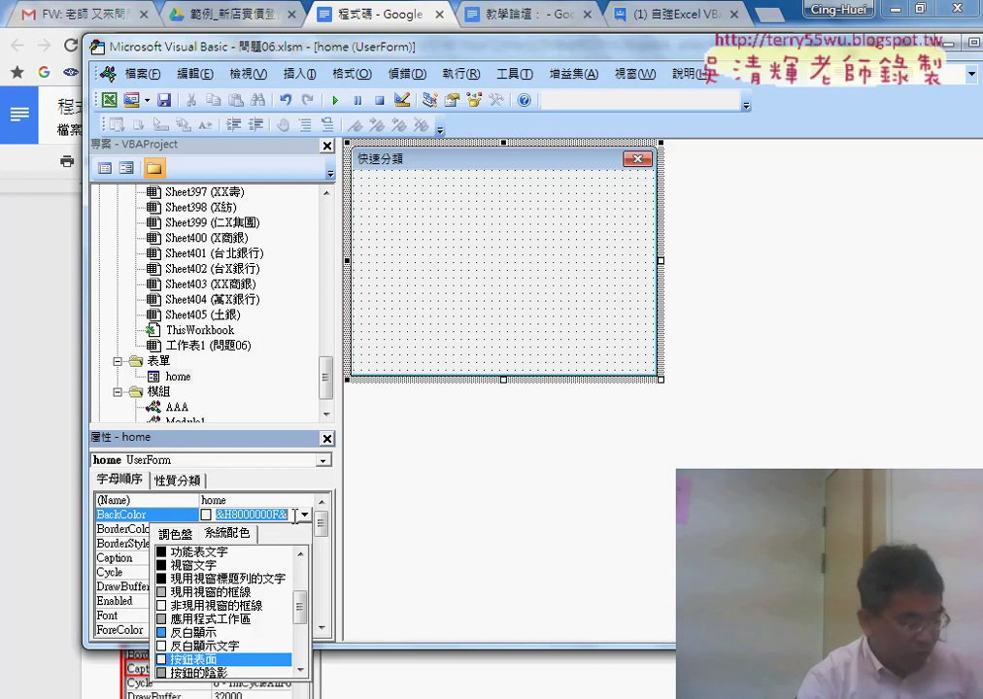
left_click(171, 535)
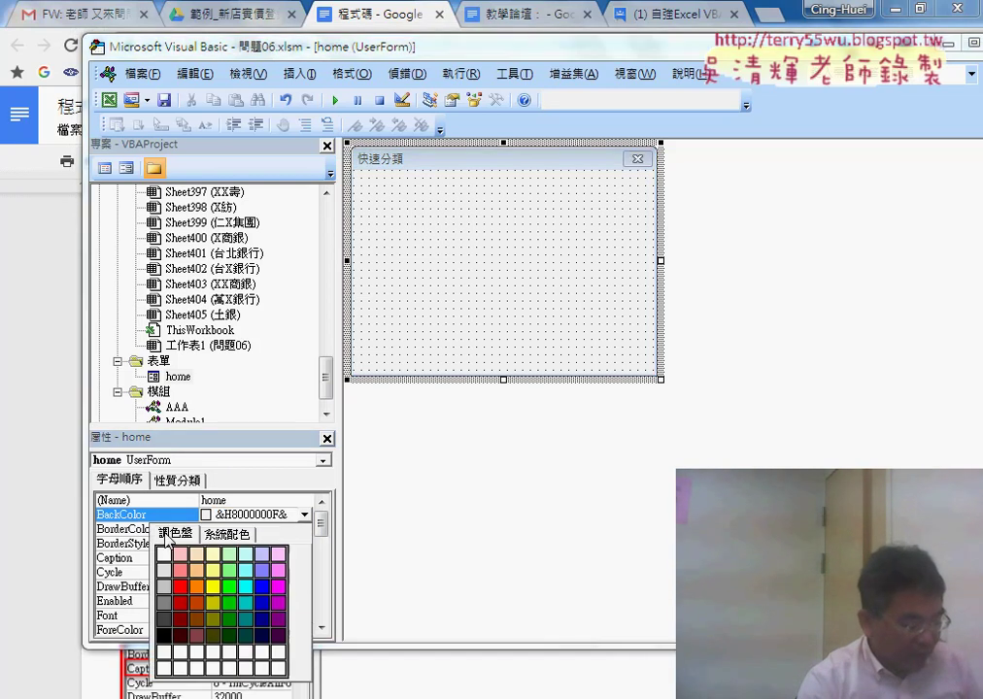
left_click(213, 554)
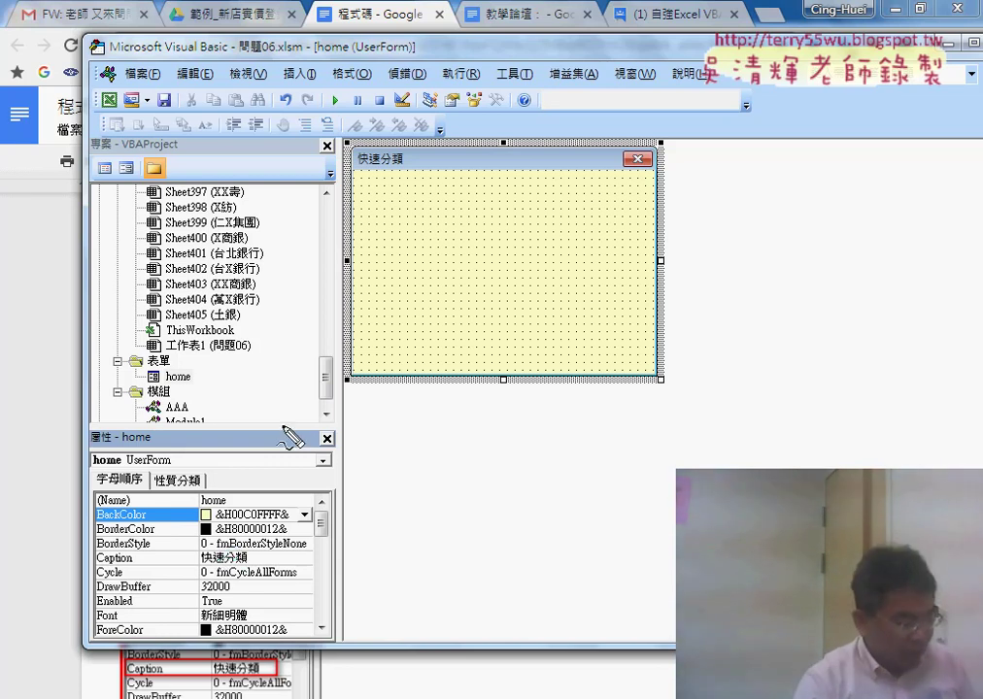
Highlight the home name, 快速分類 caption and new colour, then view the Google Docs reference
left_click_drag(239, 488, 245, 507)
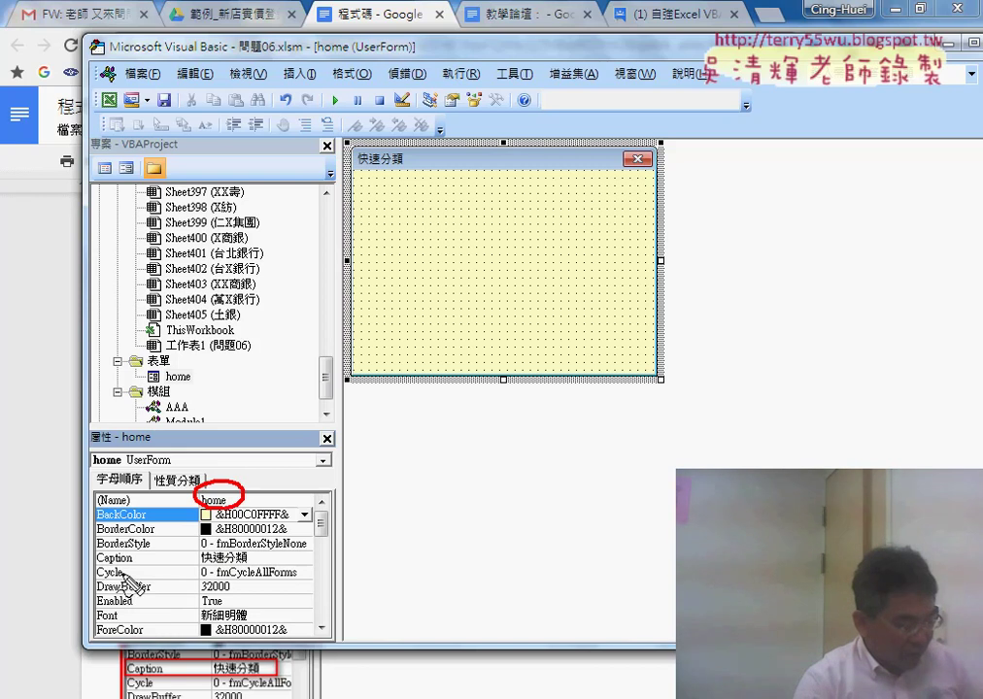
left_click_drag(245, 551, 250, 573)
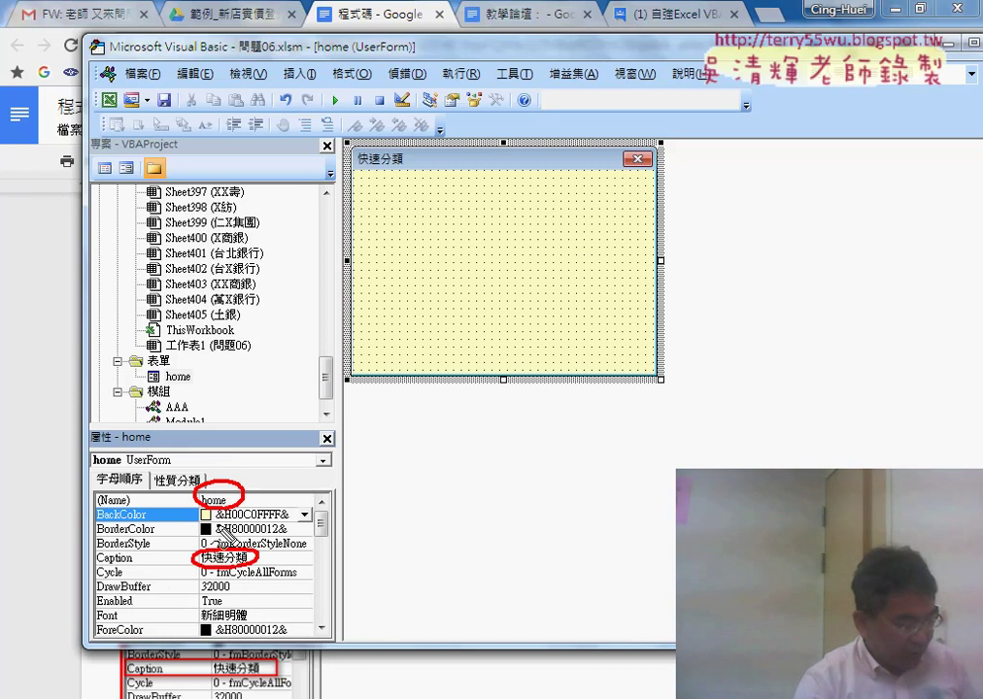
left_click_drag(224, 505, 216, 527)
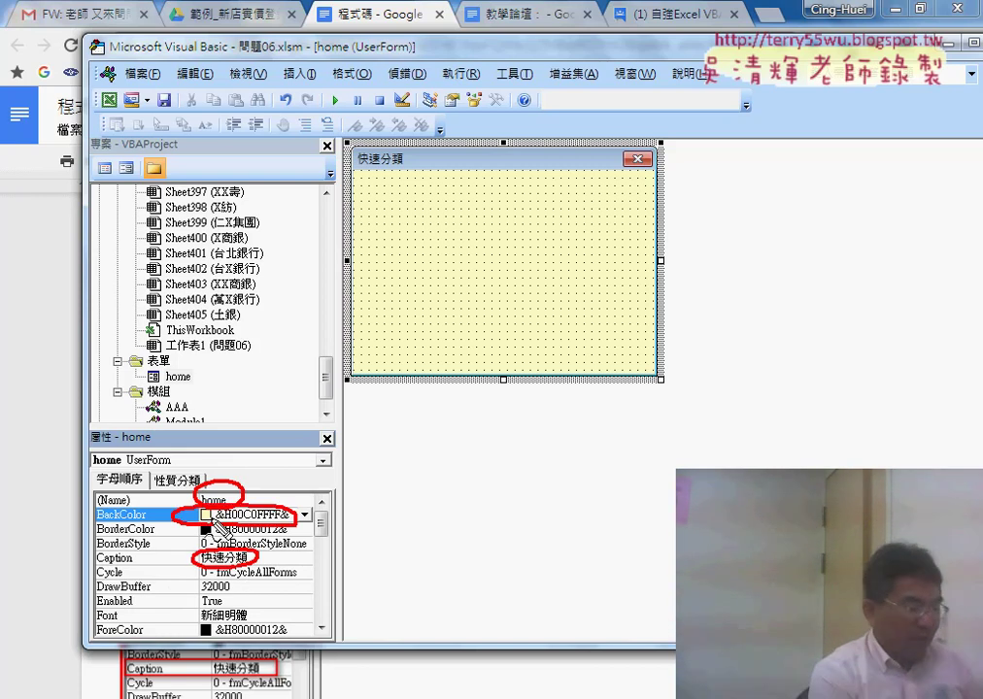
key("Escape")
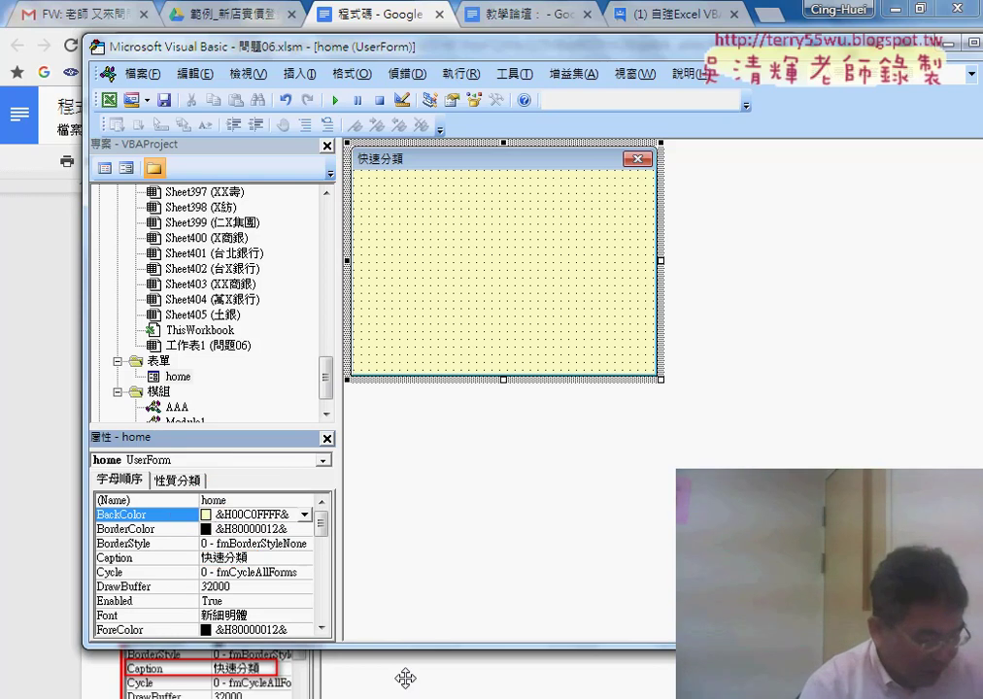
left_click(406, 677)
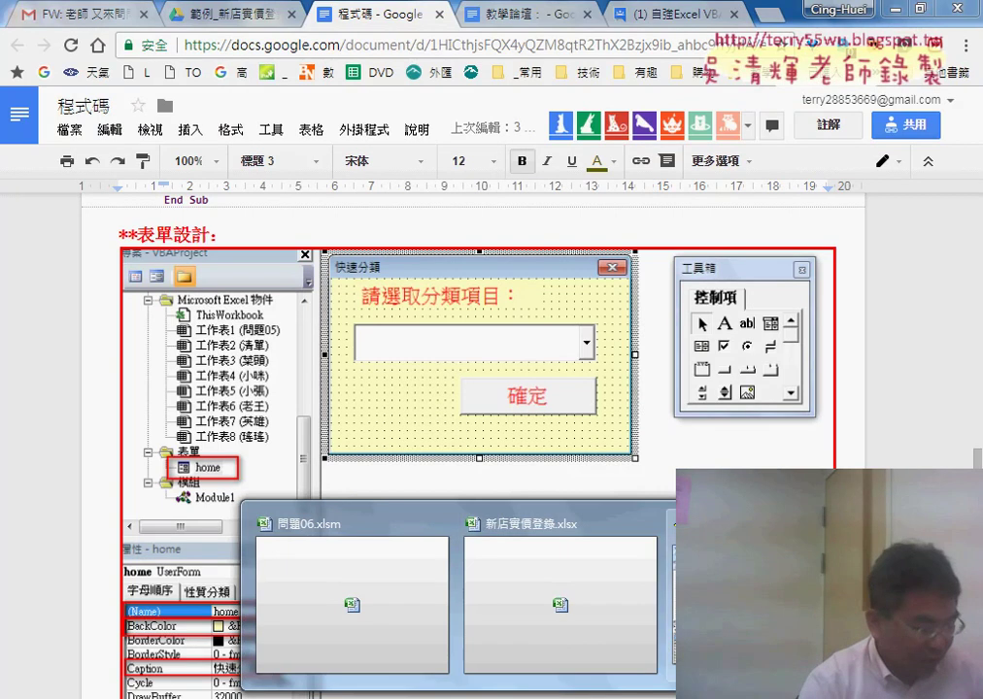
Draw a Label across the top of the home form using the Toolbox Label tool
left_click(709, 592)
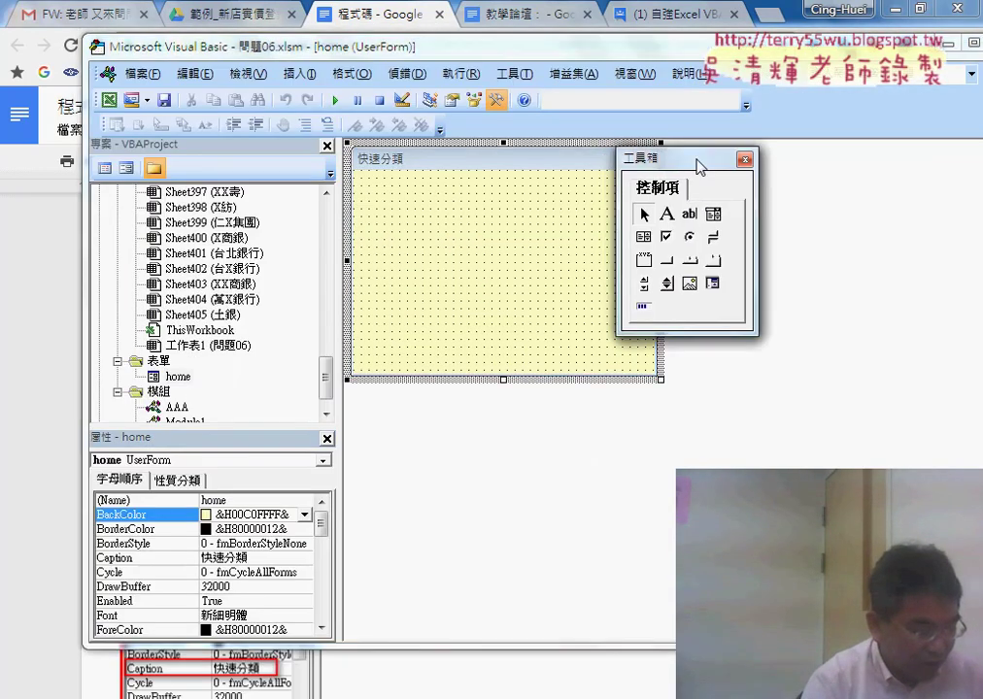
left_click_drag(670, 162, 777, 161)
left_click(775, 219)
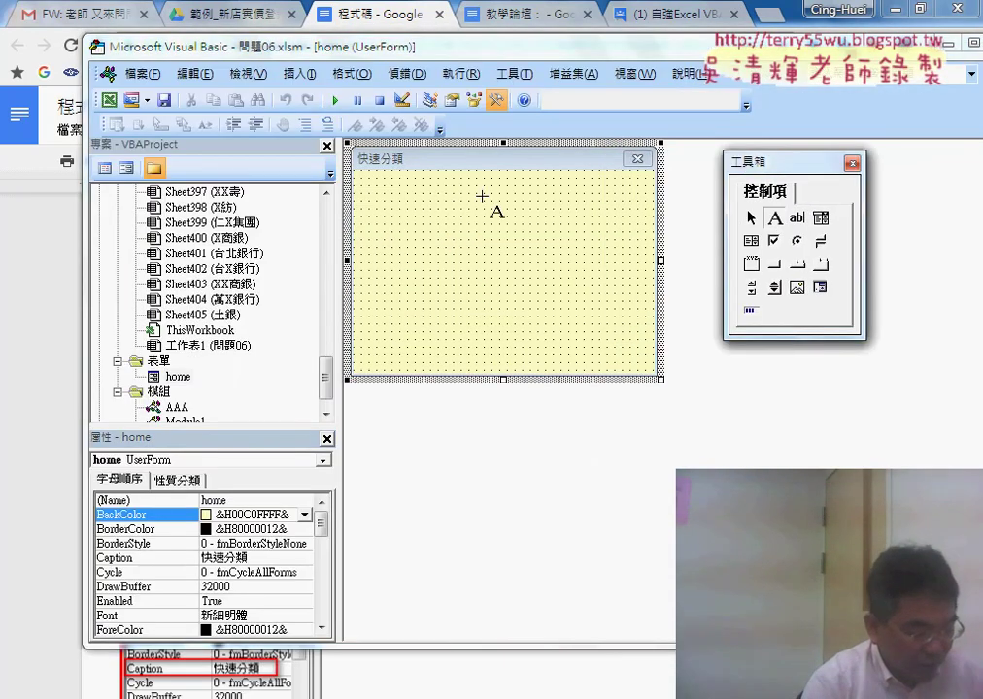
left_click_drag(374, 183, 588, 221)
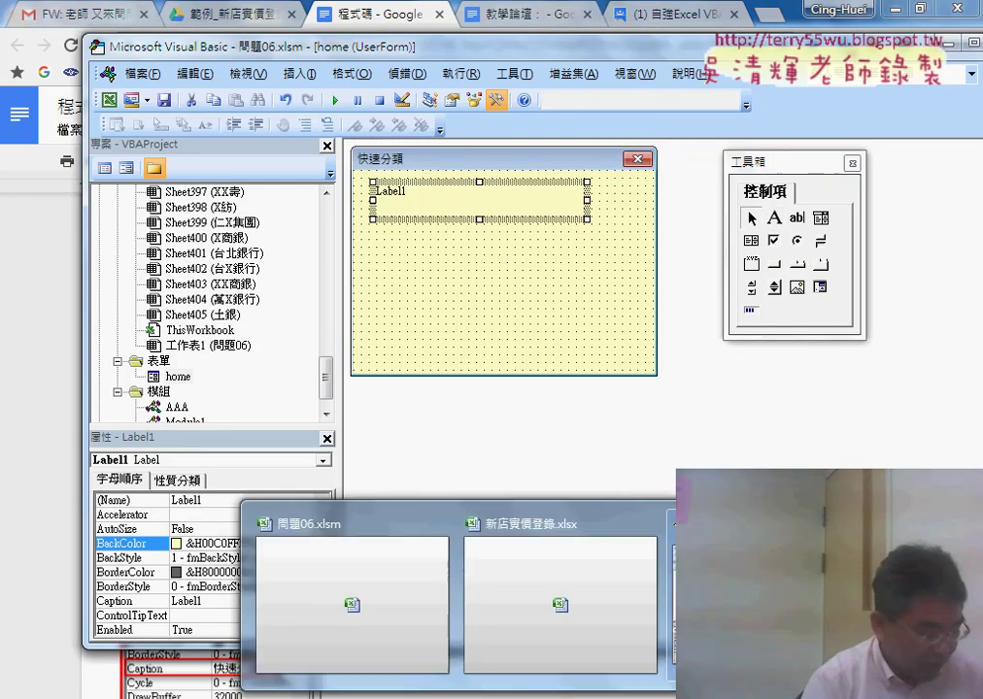
left_click(365, 516)
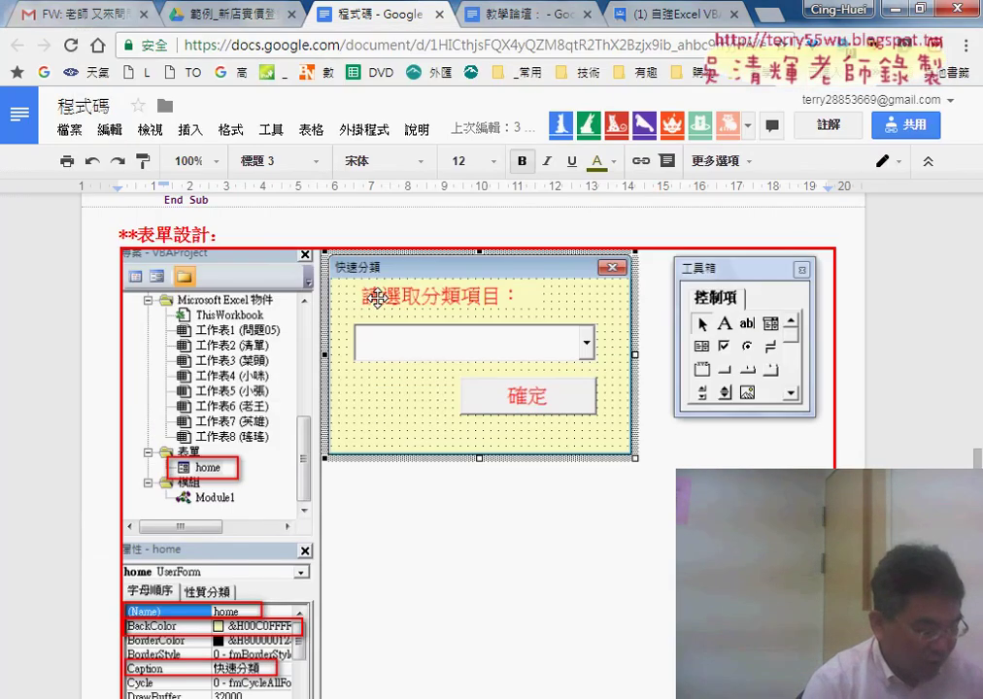
left_click(893, 9)
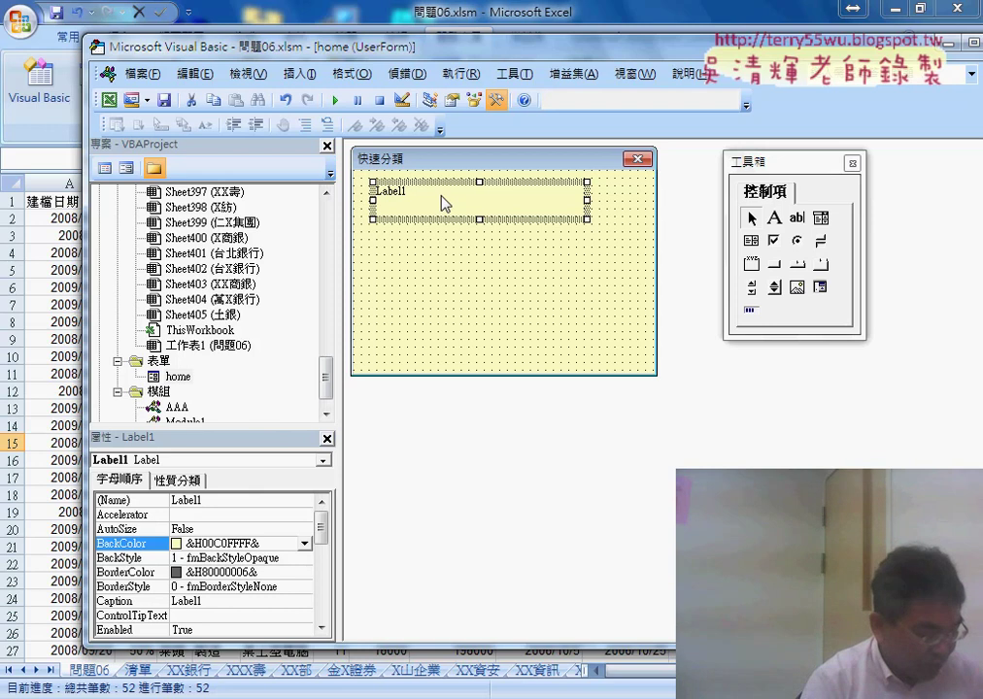
Set Label1's Caption to 請選取分類項目：
left_click(151, 587)
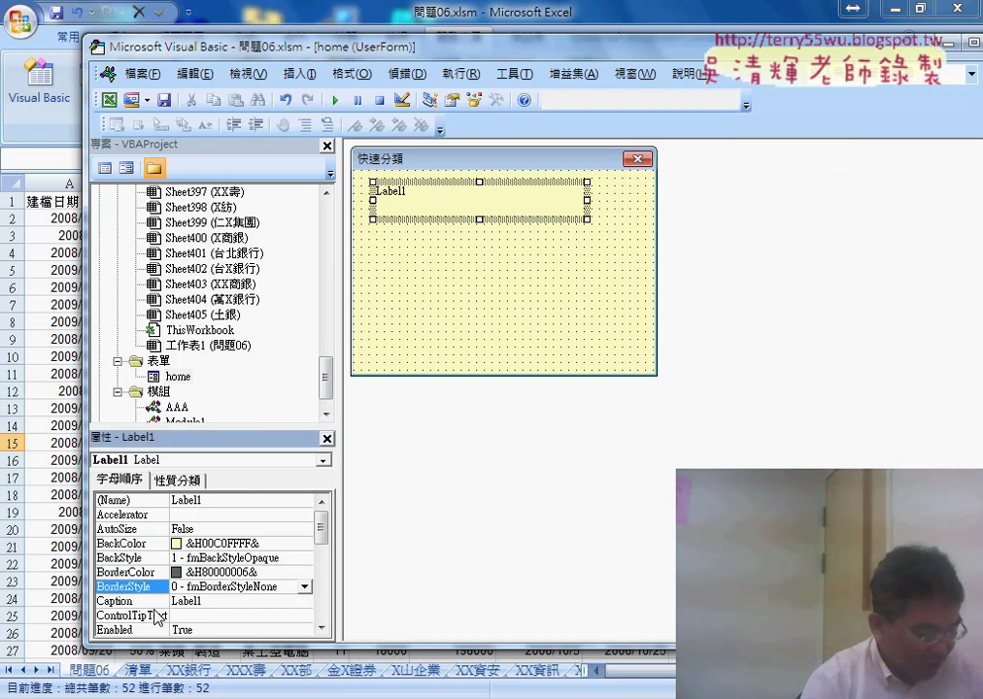
left_click(137, 599)
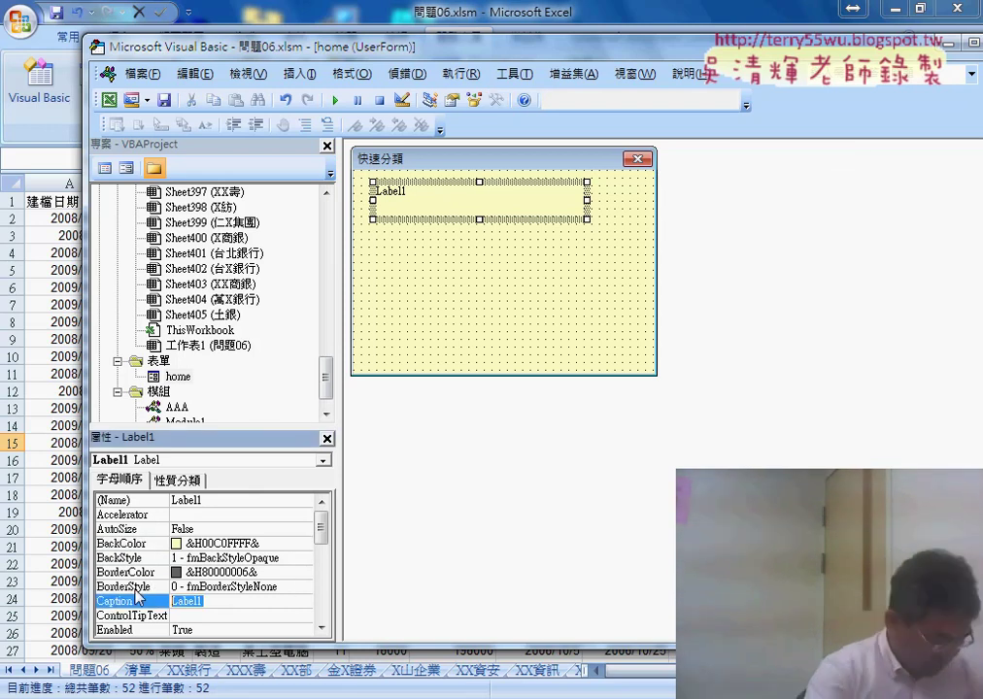
type("<")
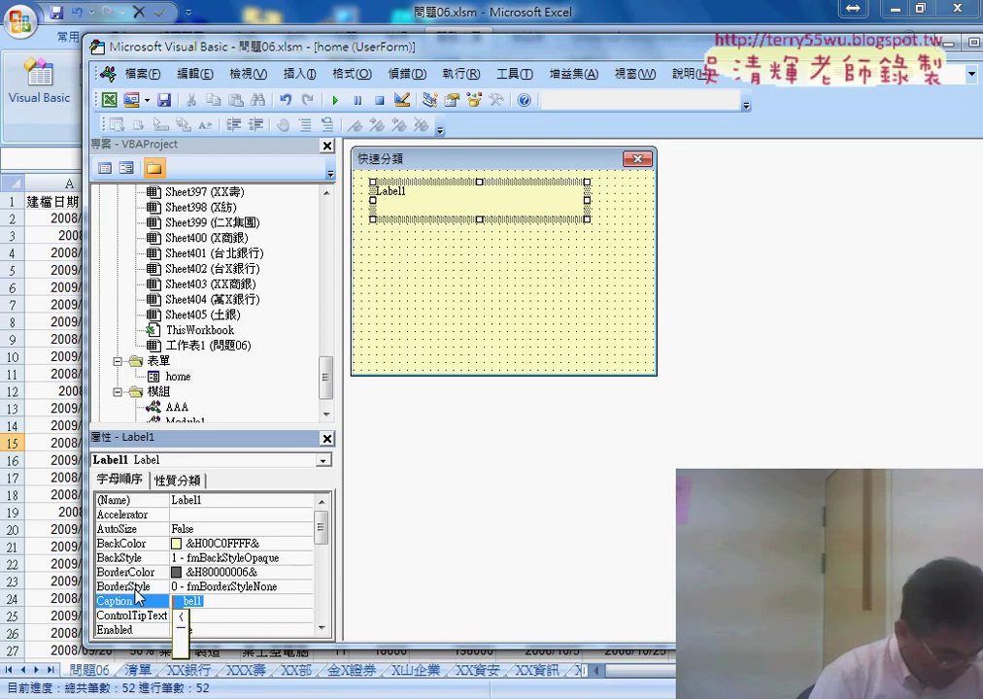
type("請選")
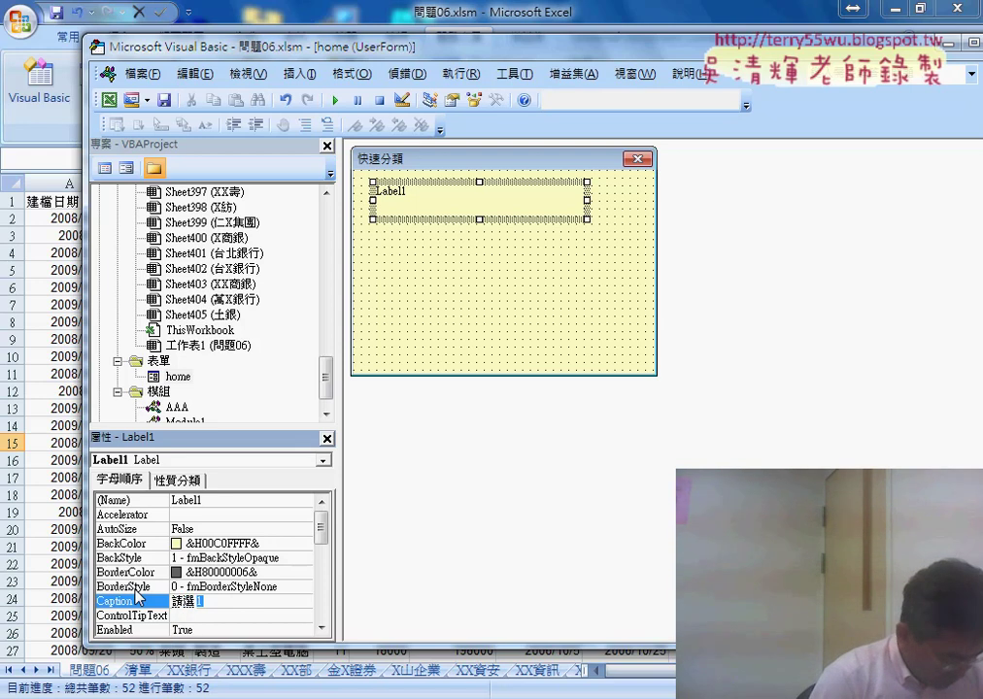
type("取")
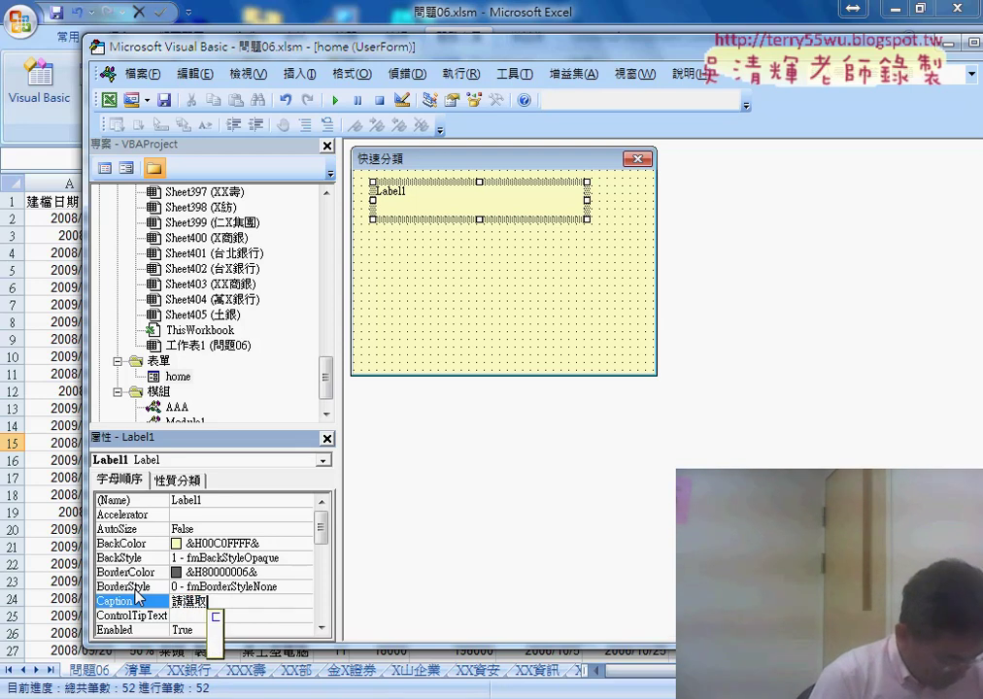
type("分類項")
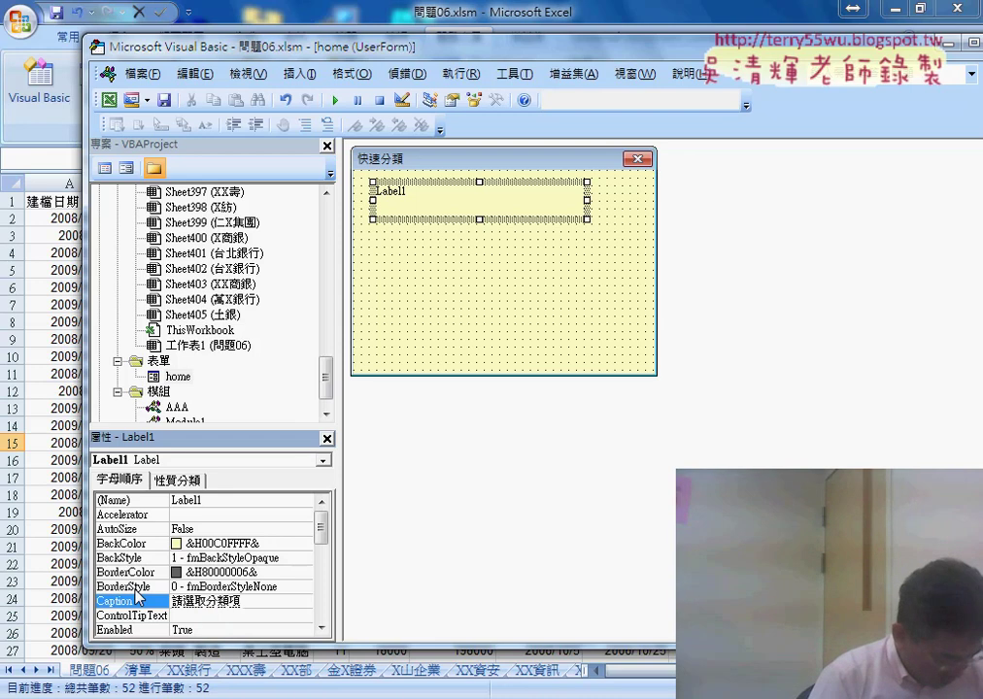
type("目")
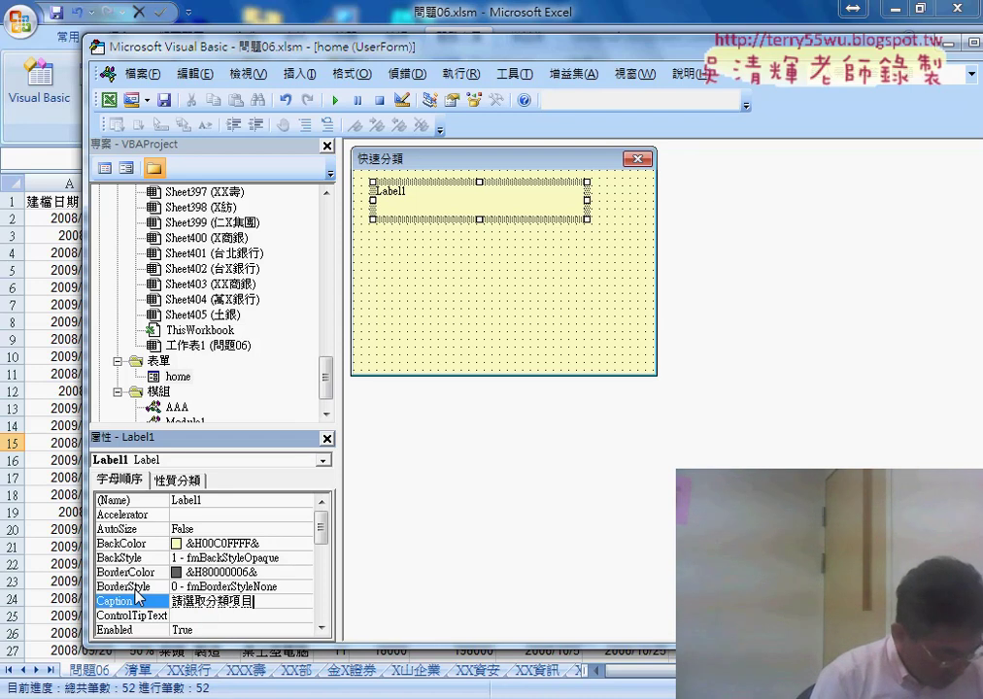
type("：")
key("Return")
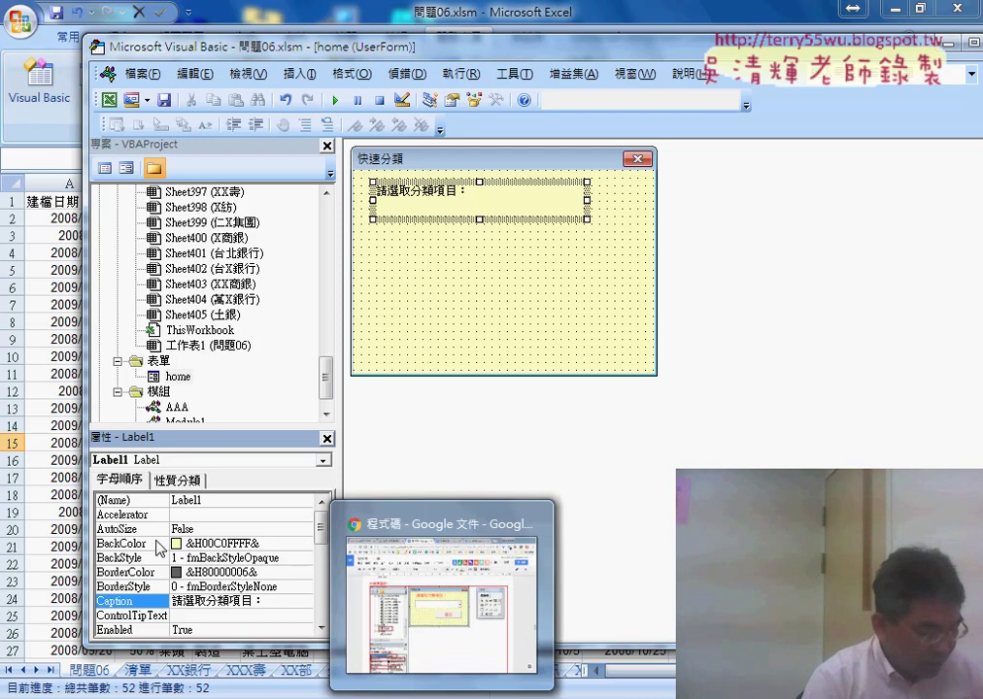
Set the label's font size to 16 points in the Font dialog
left_click_drag(321, 530, 325, 563)
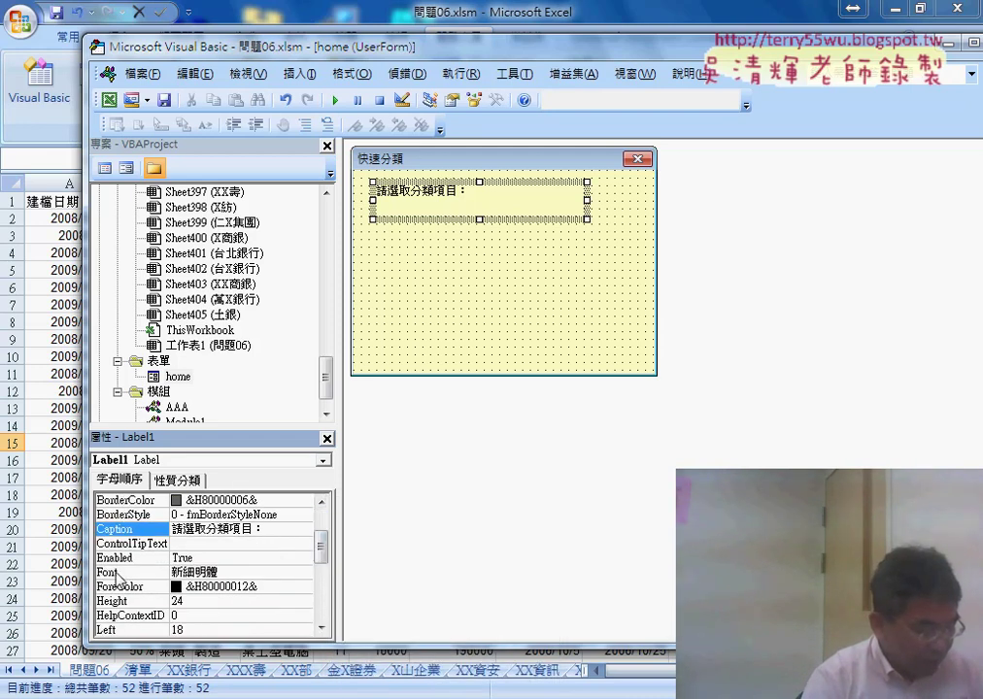
left_click(118, 575)
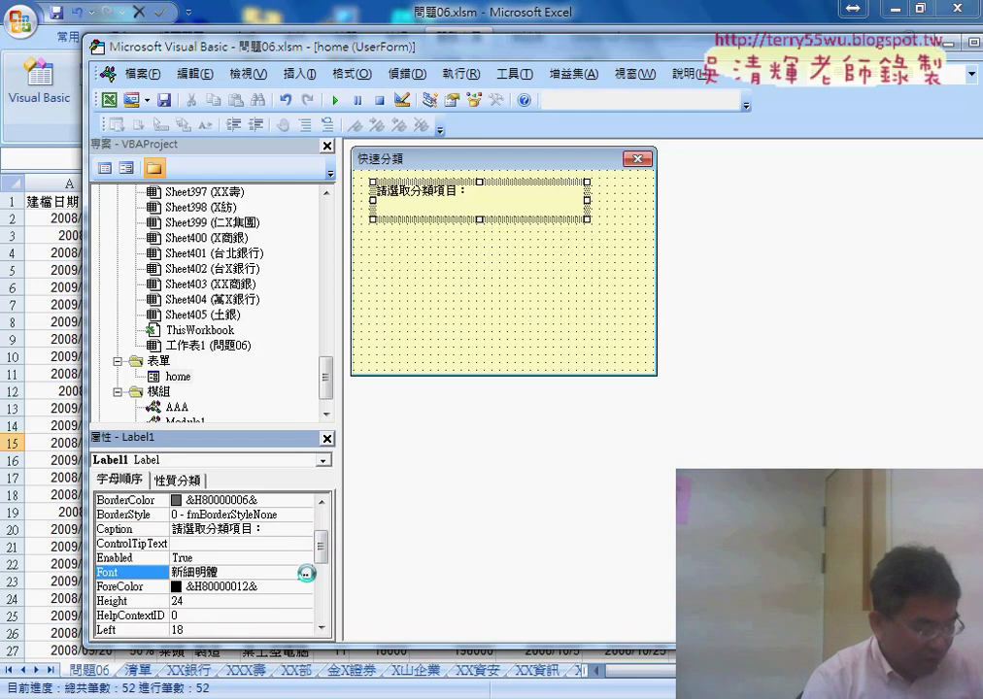
left_click(401, 281)
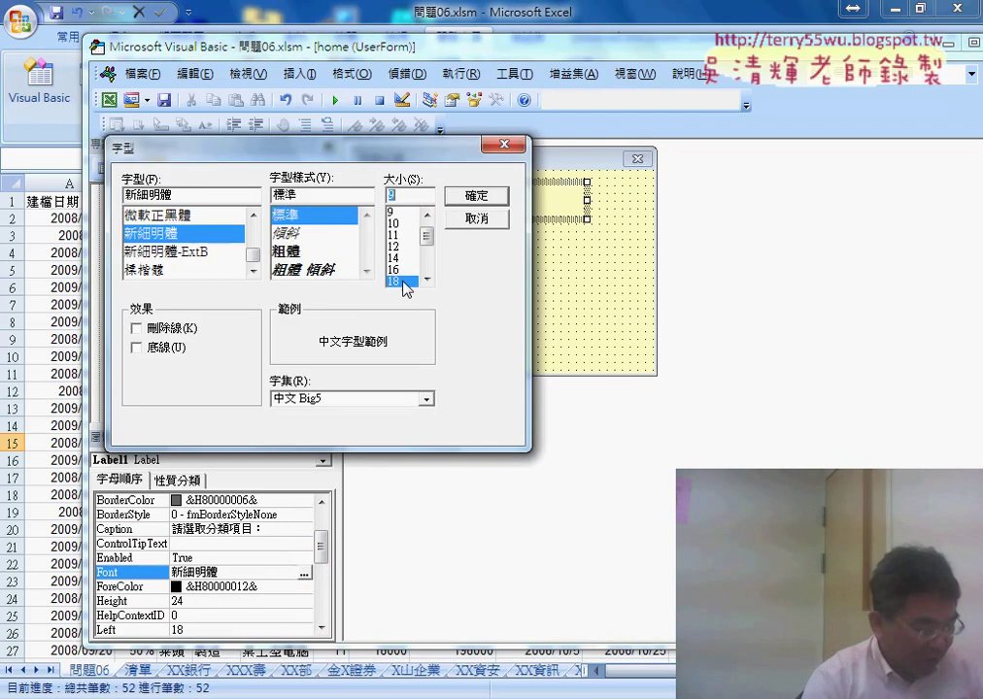
left_click(458, 197)
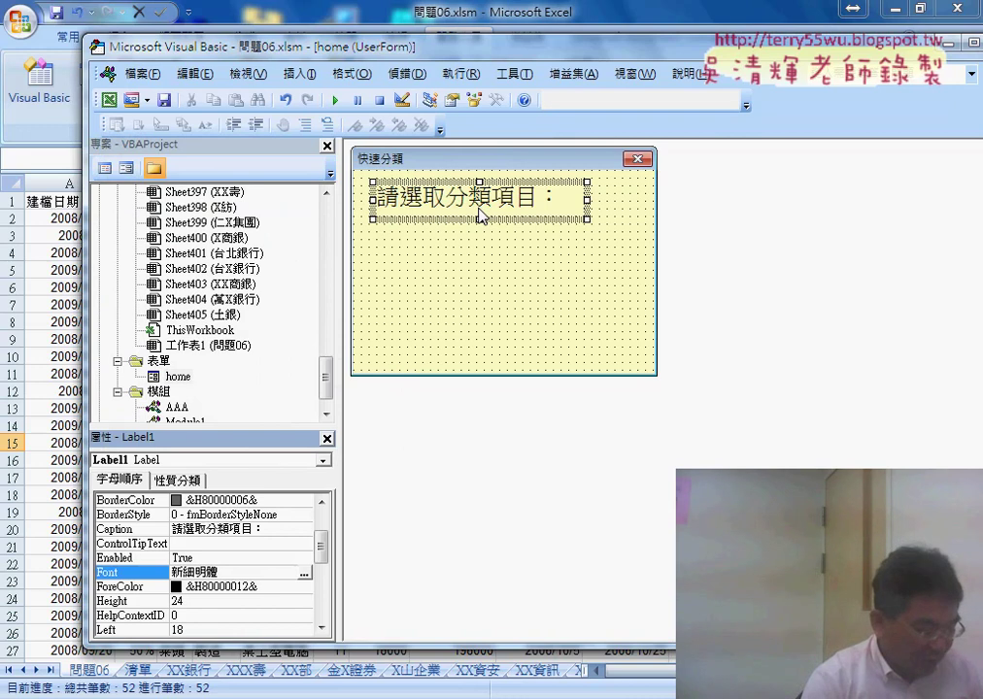
left_click(304, 575)
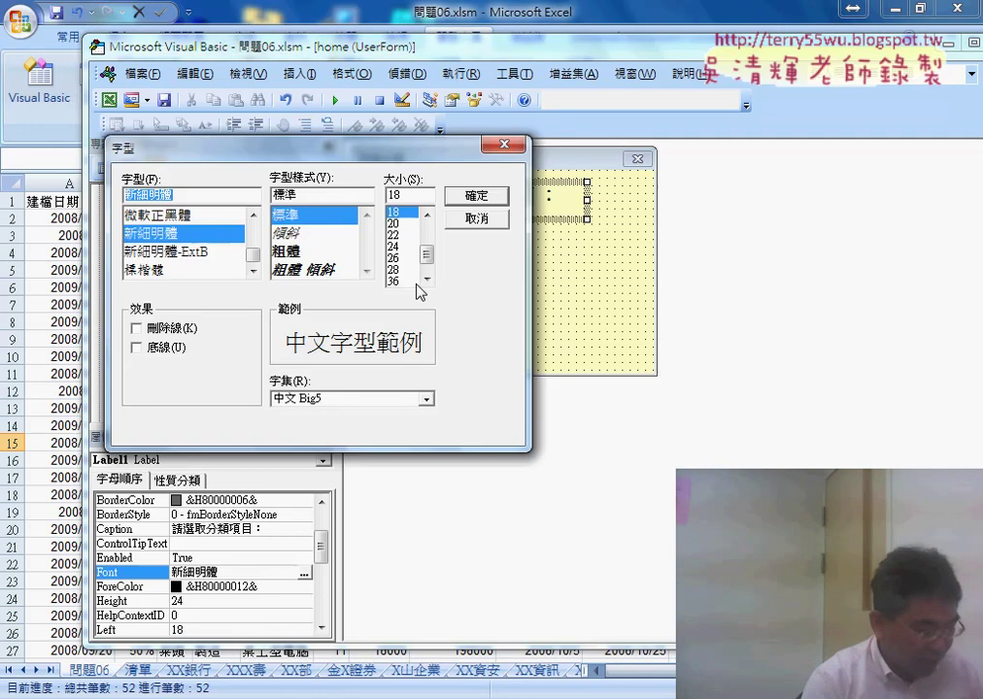
double_click(425, 214)
left_click(394, 223)
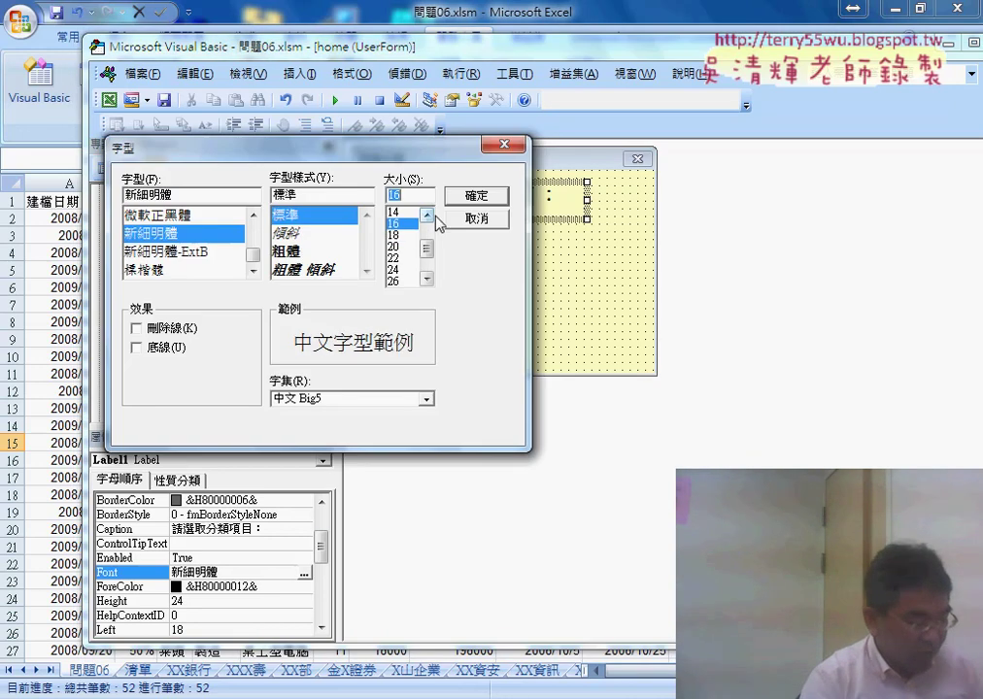
left_click(475, 199)
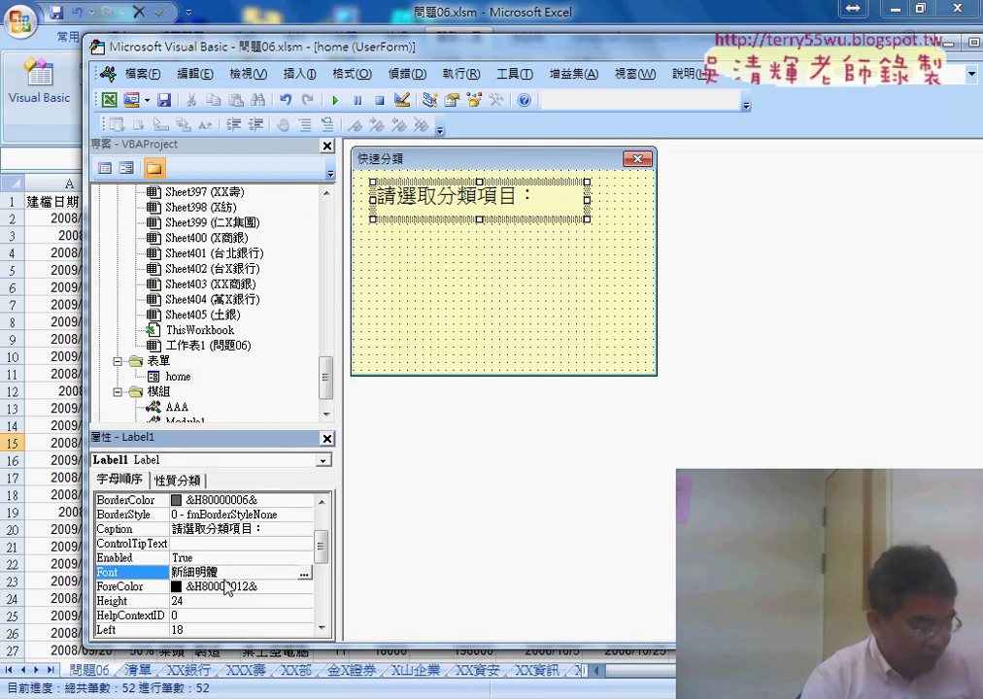
Change the label's ForeColor to red &H000000FF& from the palette
left_click(227, 588)
left_click(304, 588)
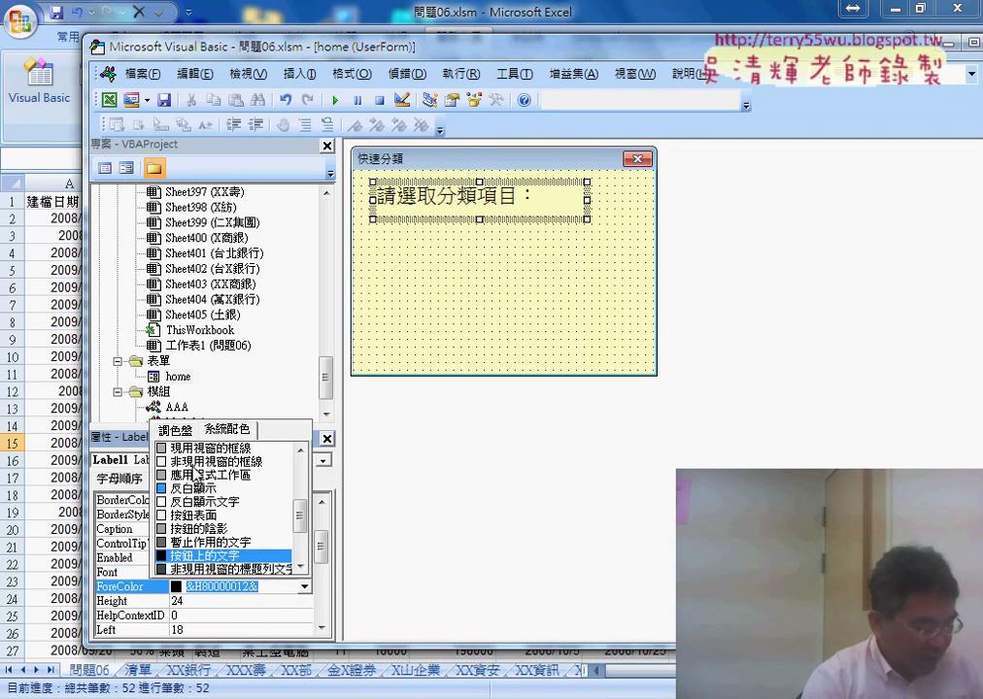
left_click(171, 431)
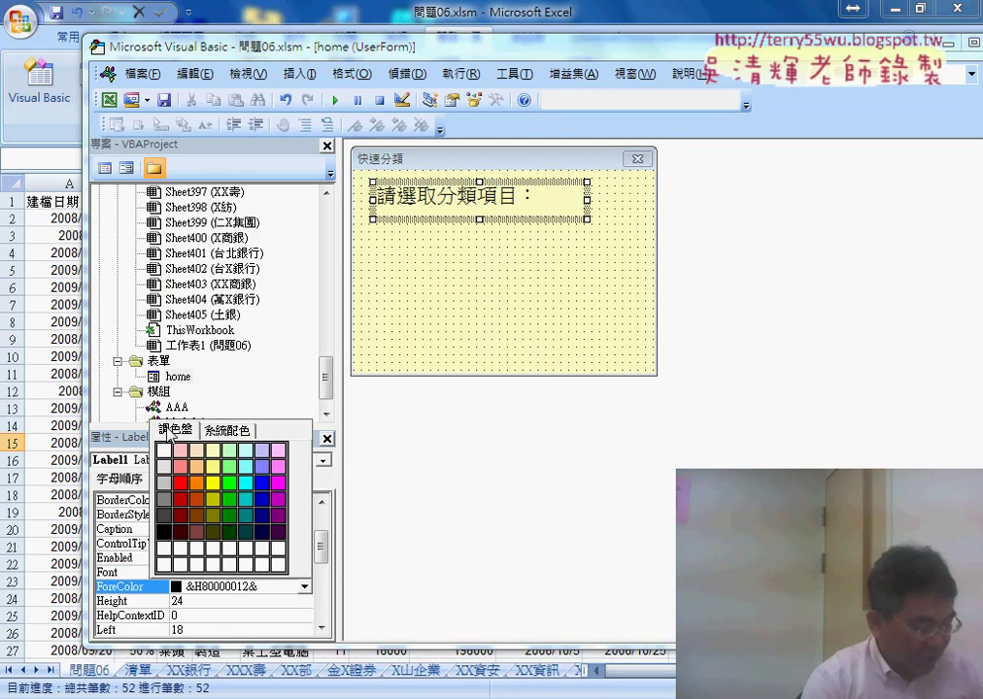
left_click(182, 482)
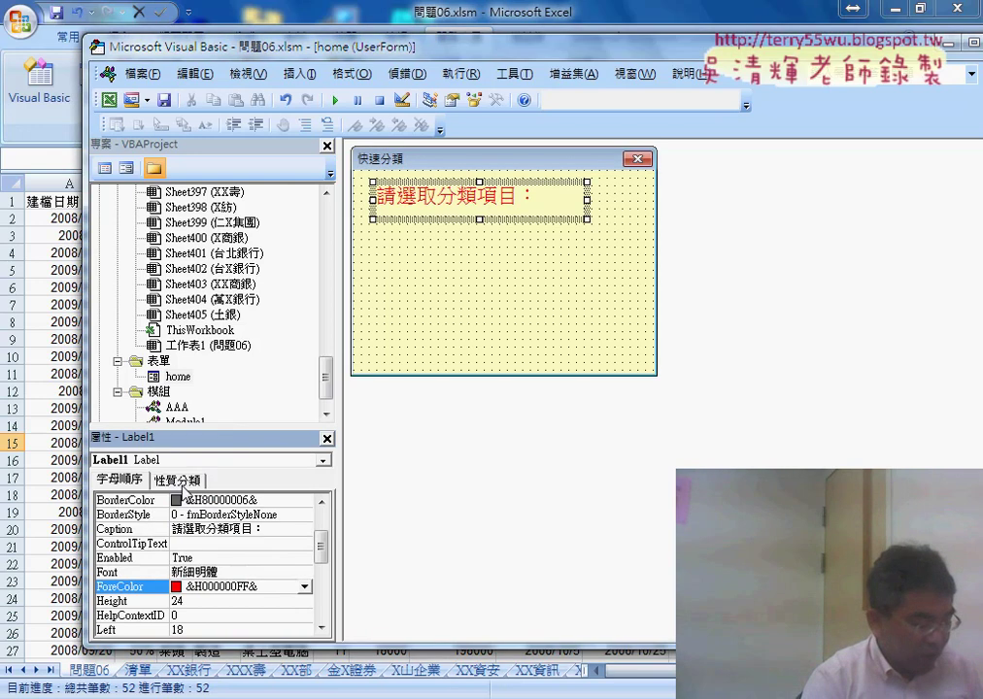
left_click(478, 215)
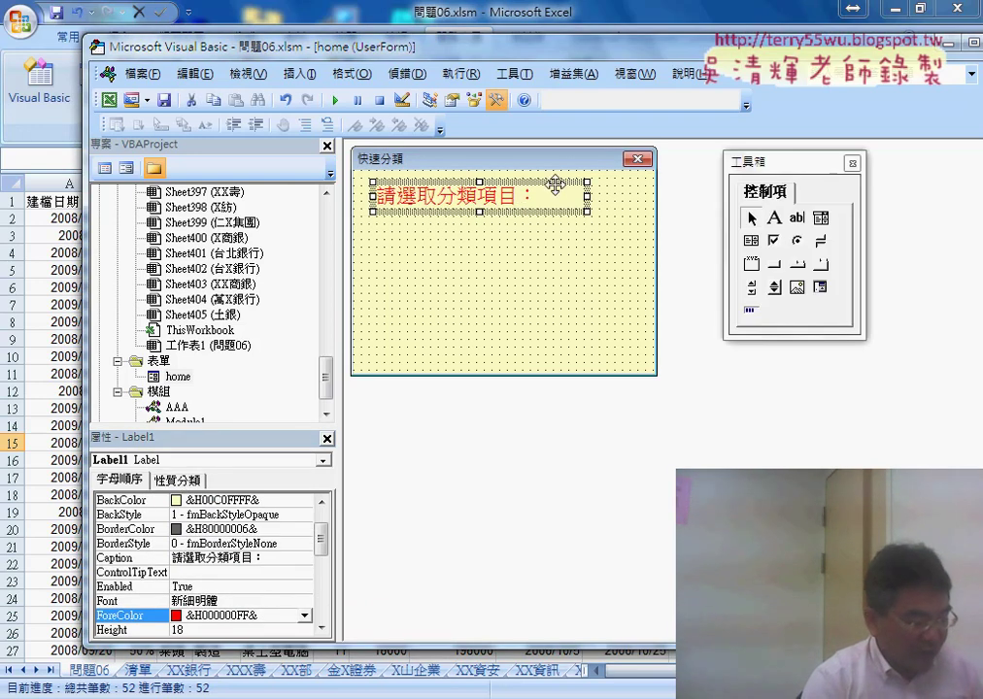
Draw ComboBox1 just below the label and CommandButton1 beneath it on the form
left_click(617, 255)
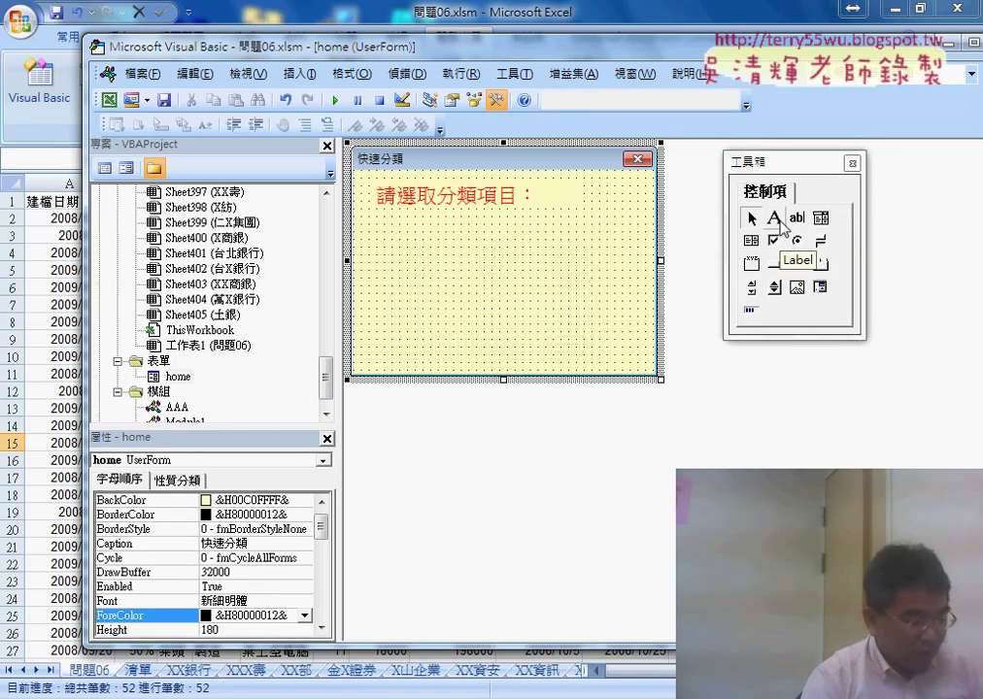
left_click(820, 222)
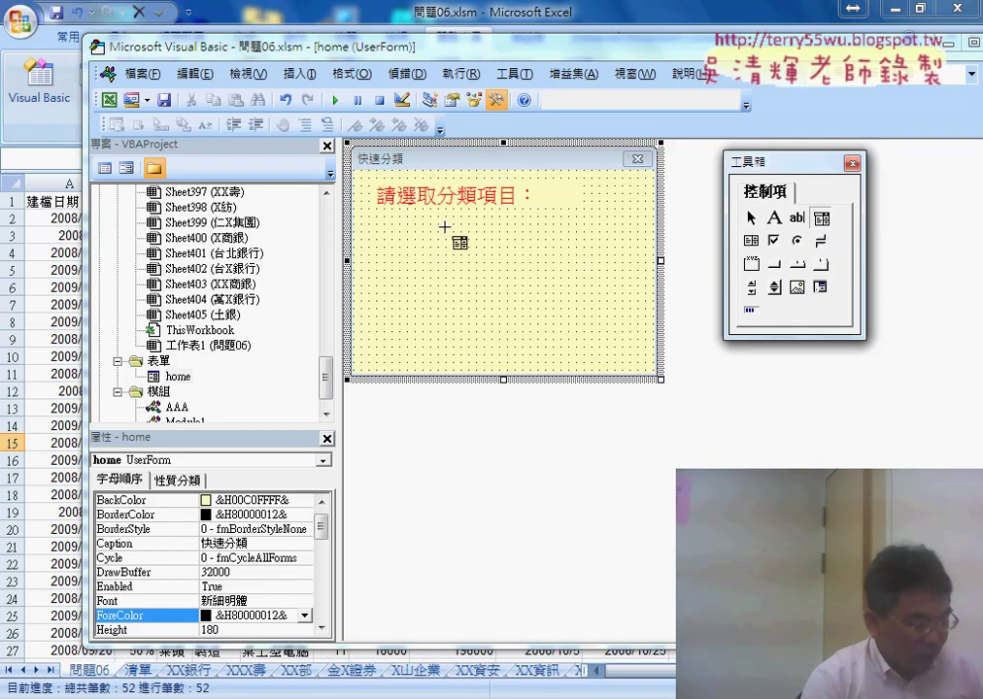
left_click_drag(385, 217, 617, 249)
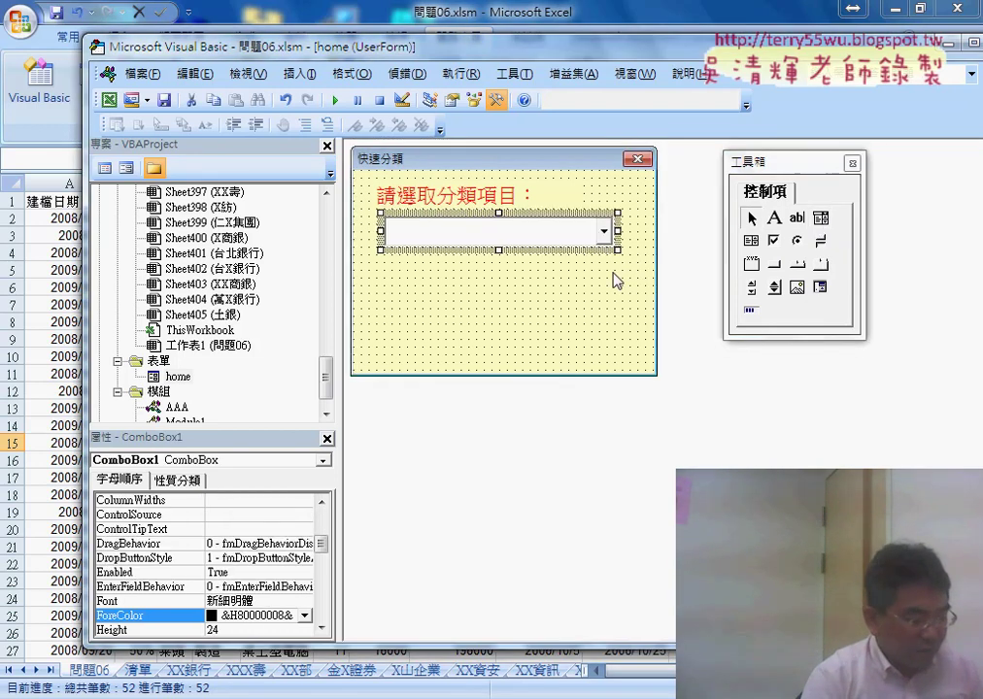
left_click(780, 275)
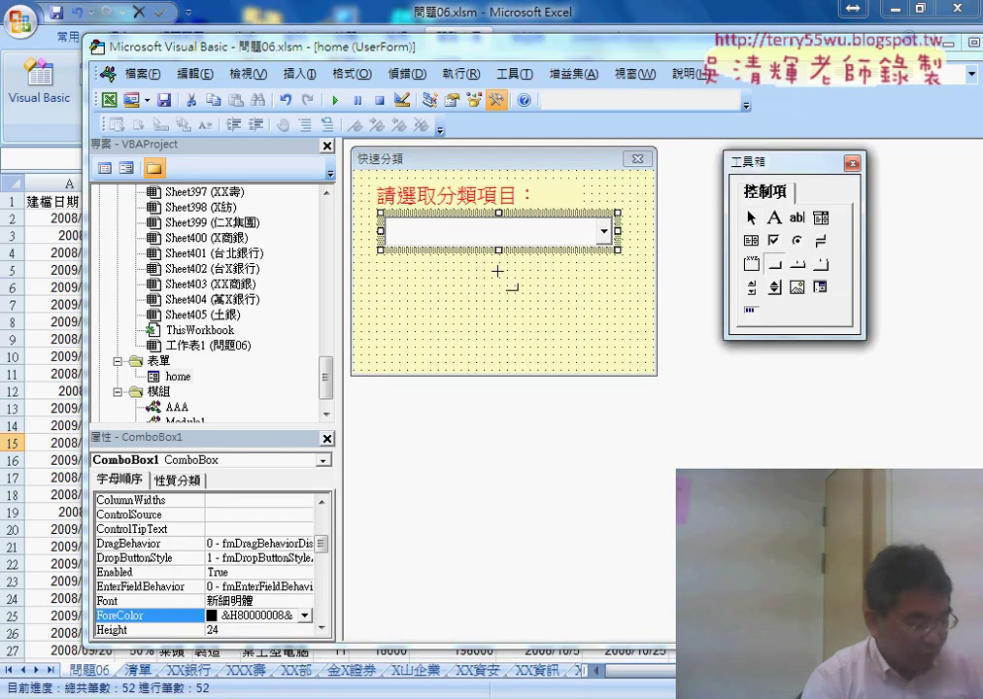
left_click_drag(492, 271, 614, 304)
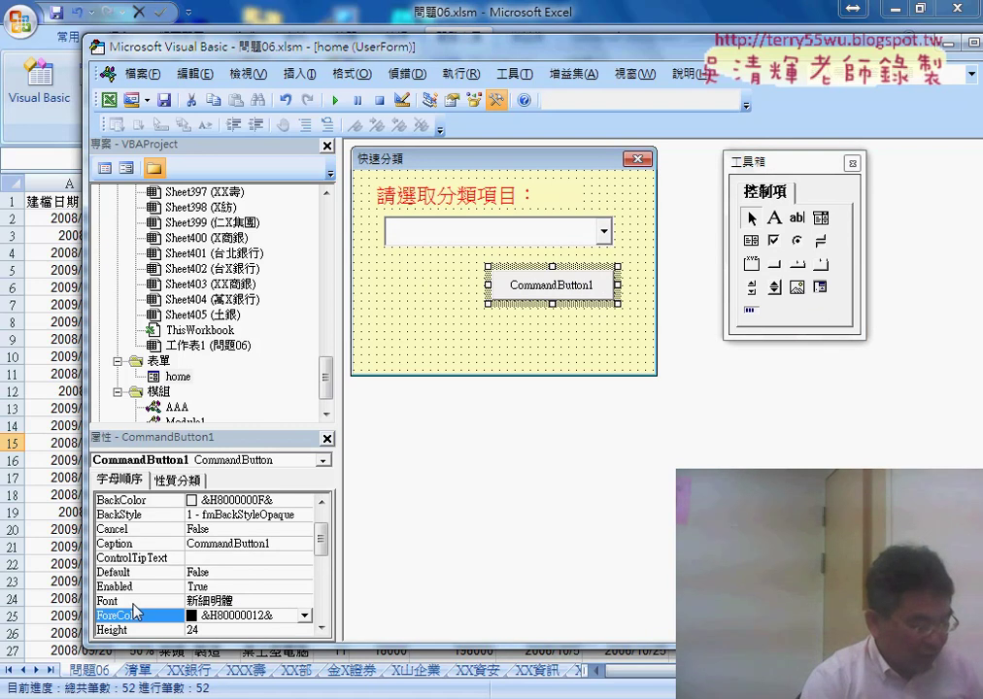
Set CommandButton1's Caption to 確定
double_click(141, 544)
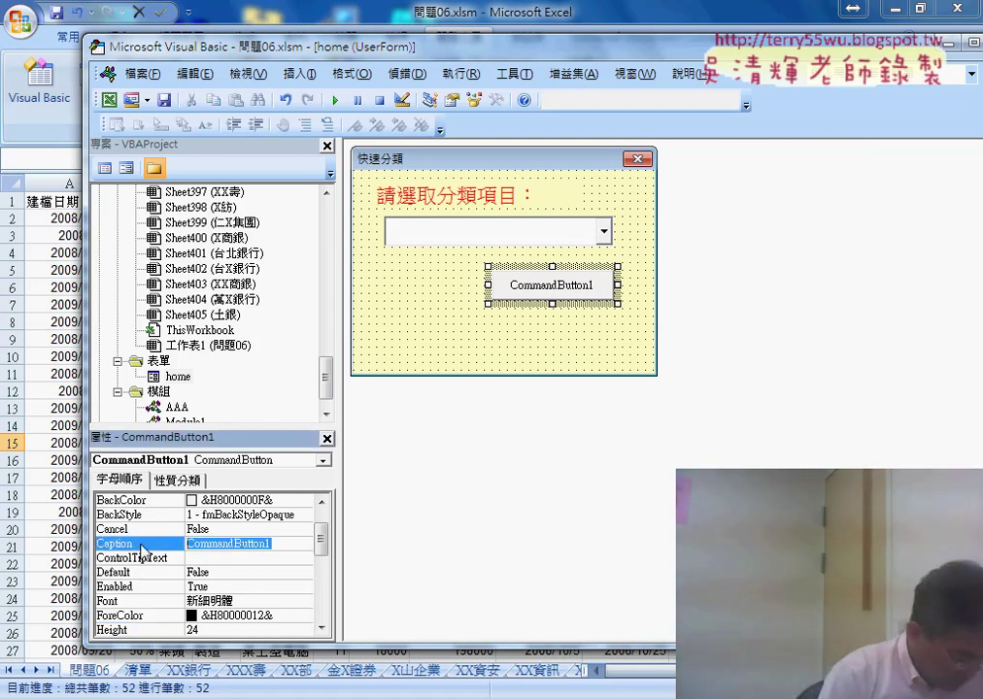
type("ㄉㄧ")
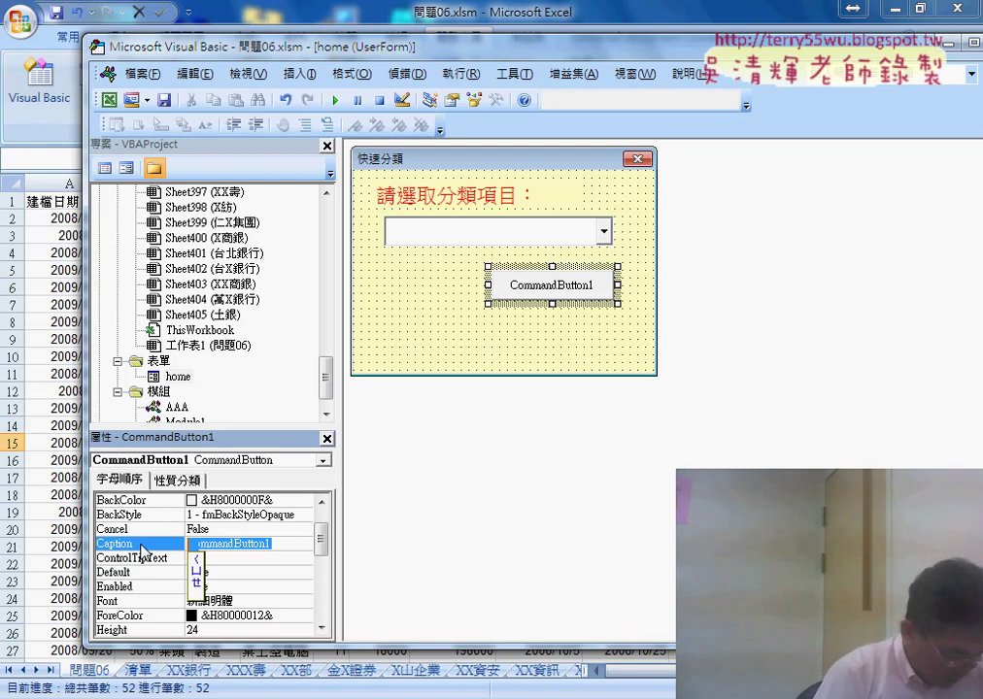
type("確定")
key("Return")
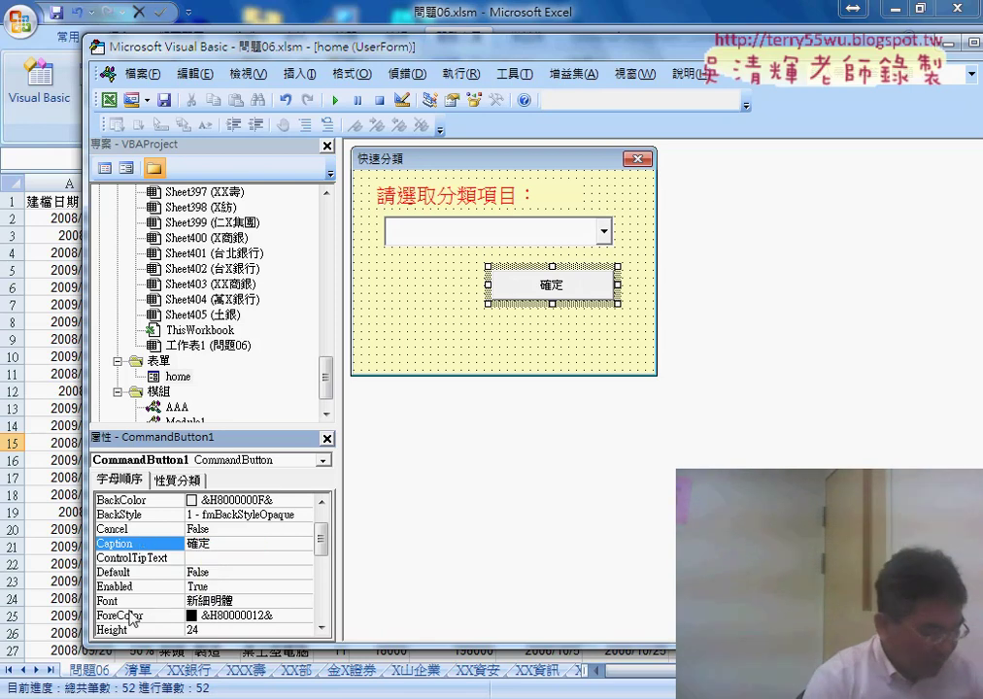
Give the 確定 button a 14-point font and red ForeColor
left_click(270, 602)
left_click(304, 604)
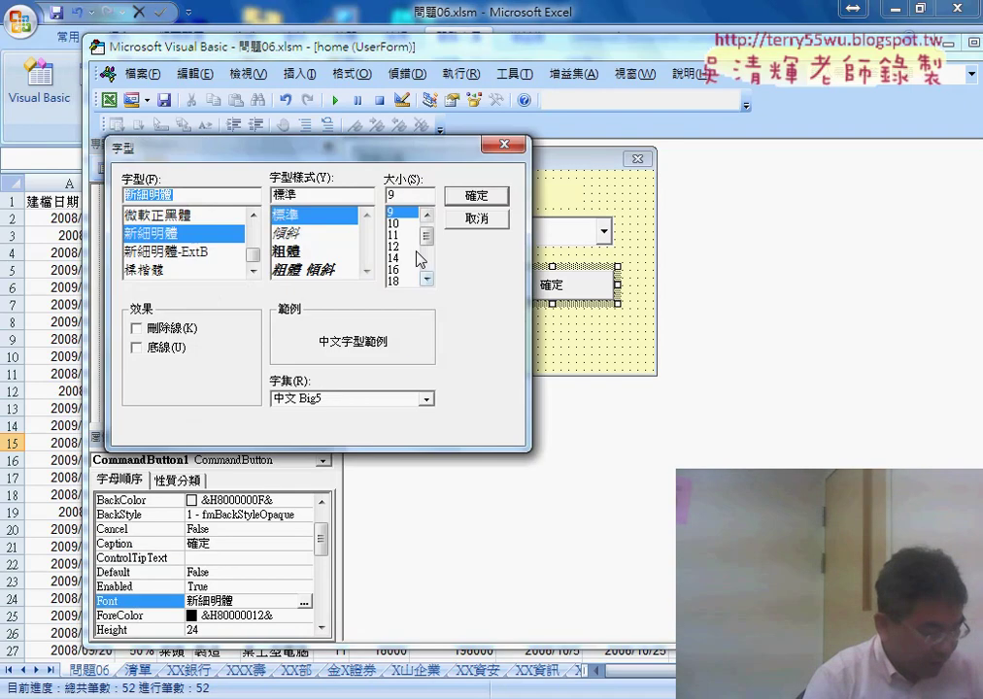
left_click(400, 258)
left_click(474, 198)
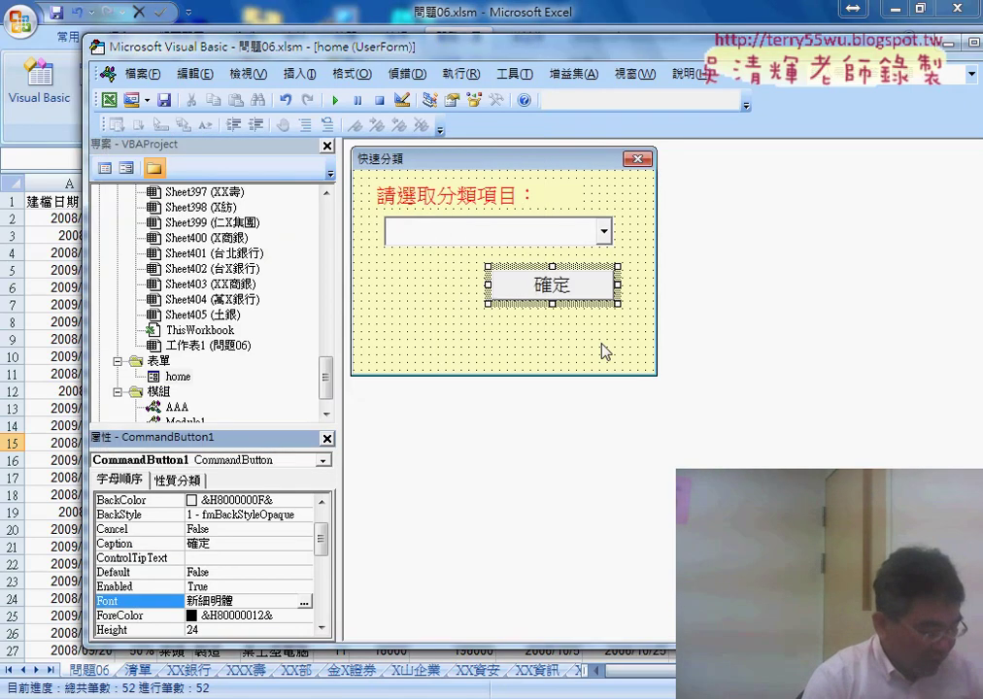
left_click(282, 616)
left_click(304, 616)
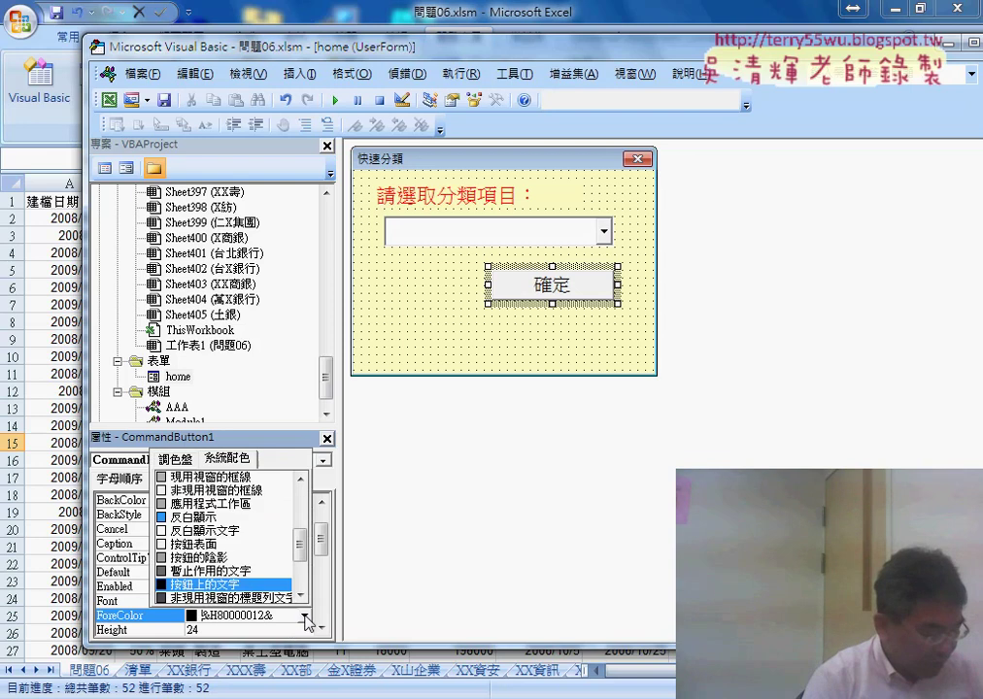
left_click(194, 463)
left_click(205, 511)
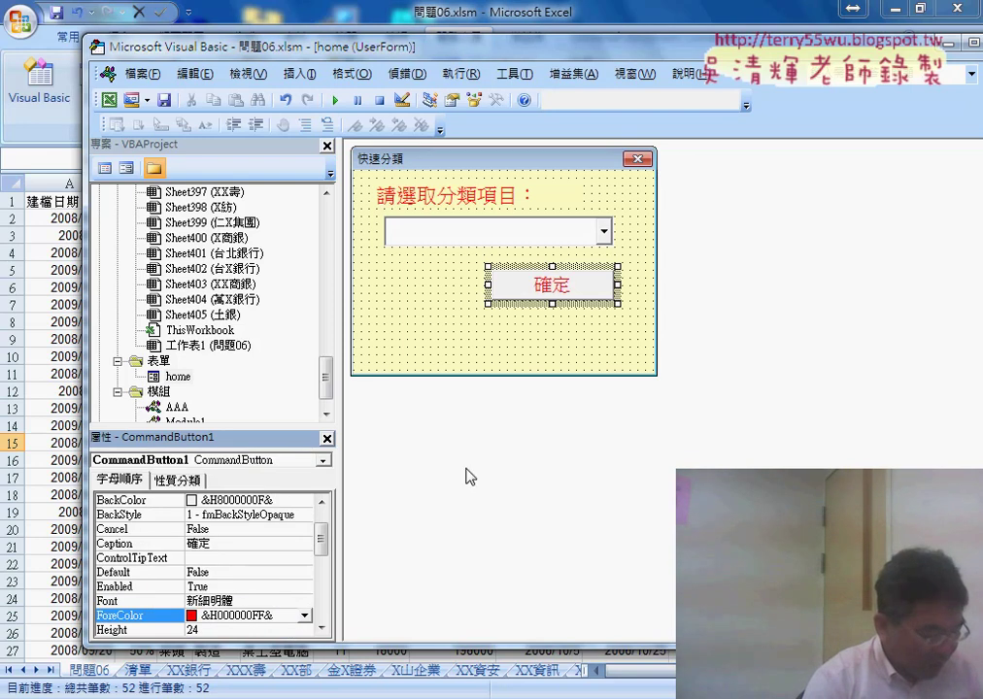
key("alt+Tab")
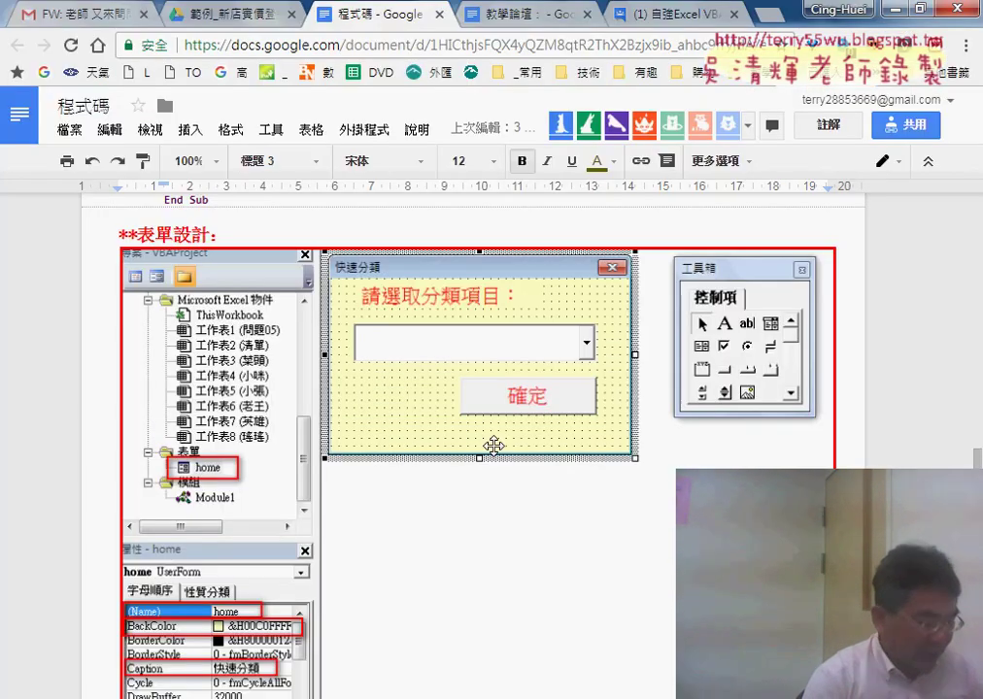
Back in the VBA editor, shorten the 快速分類 UserForm to a height of 165
left_click(898, 10)
left_click(521, 369)
left_click_drag(504, 379, 506, 361)
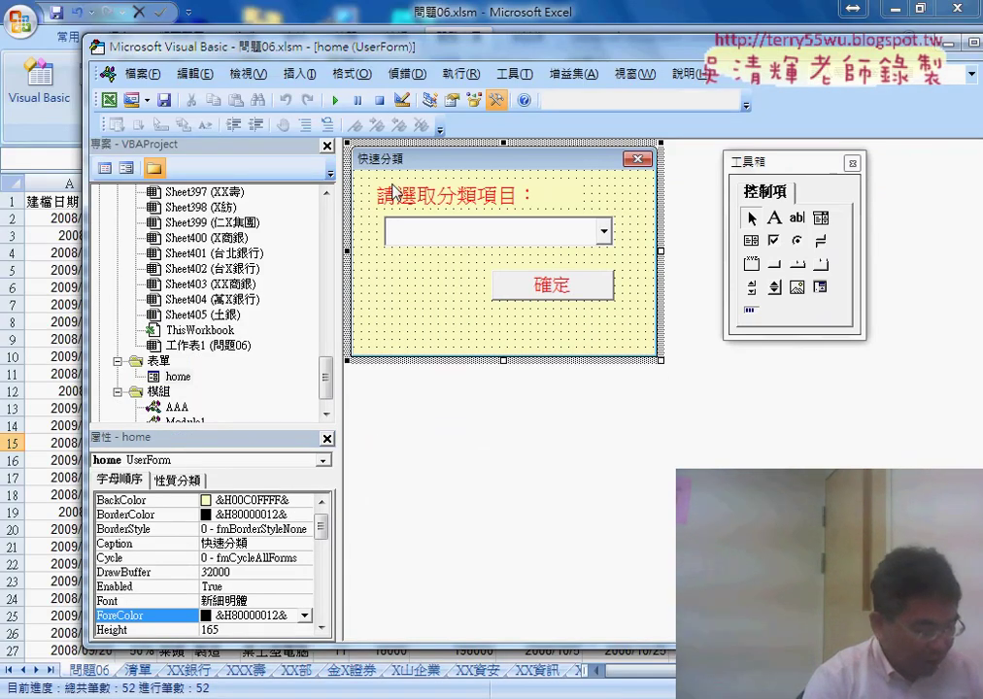
Shift the prompt label, combobox and 確定 button slightly to the right together
left_click_drag(640, 326, 640, 325)
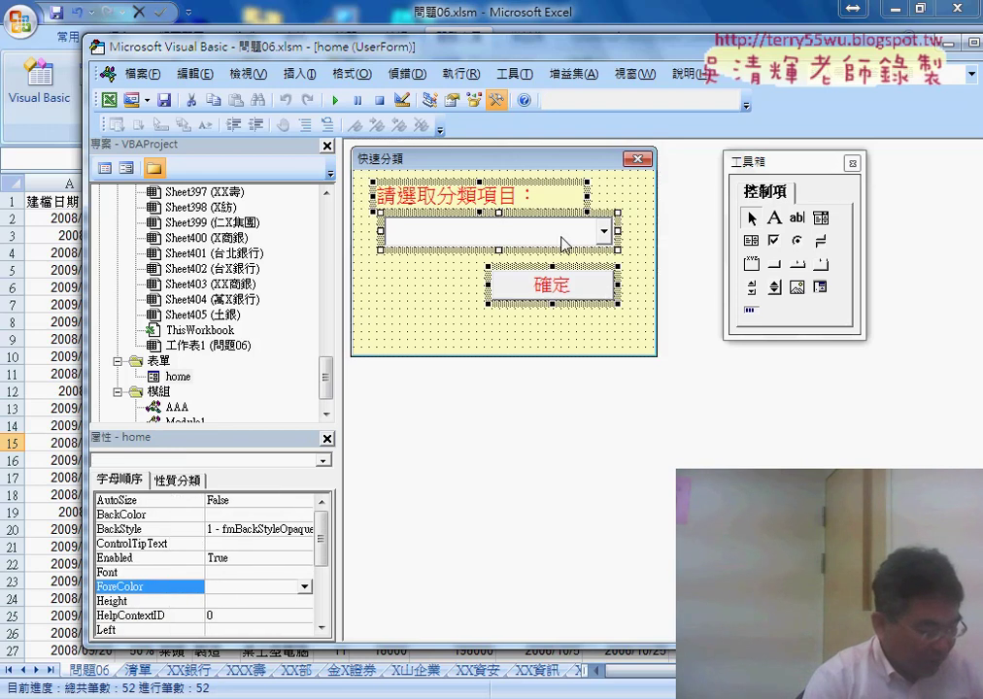
left_click_drag(575, 245, 590, 246)
left_click(582, 333)
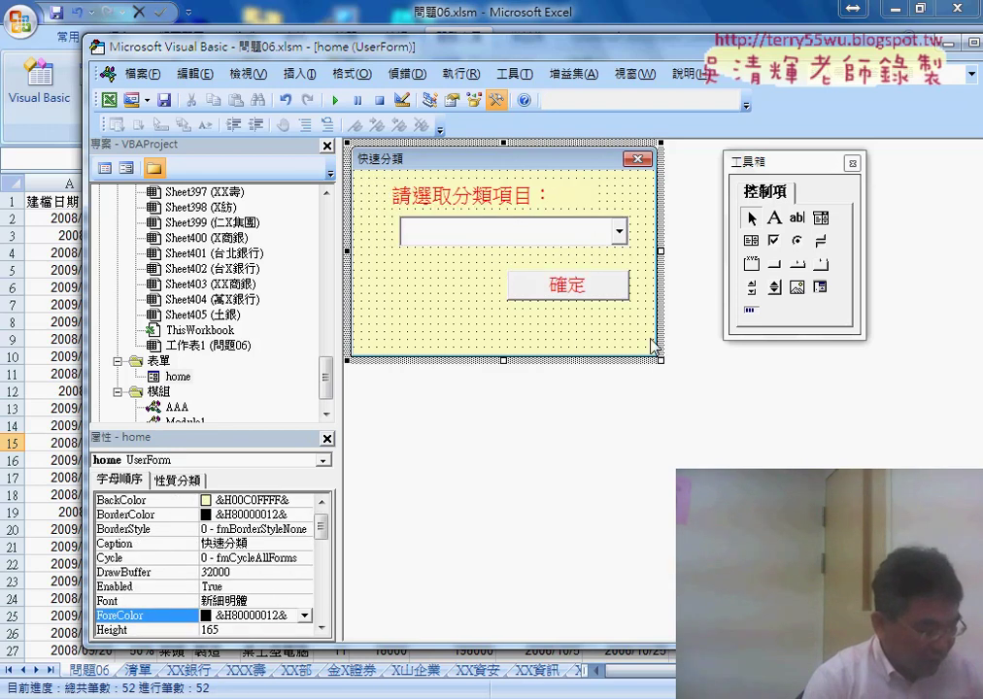
left_click(606, 296)
left_click(602, 340)
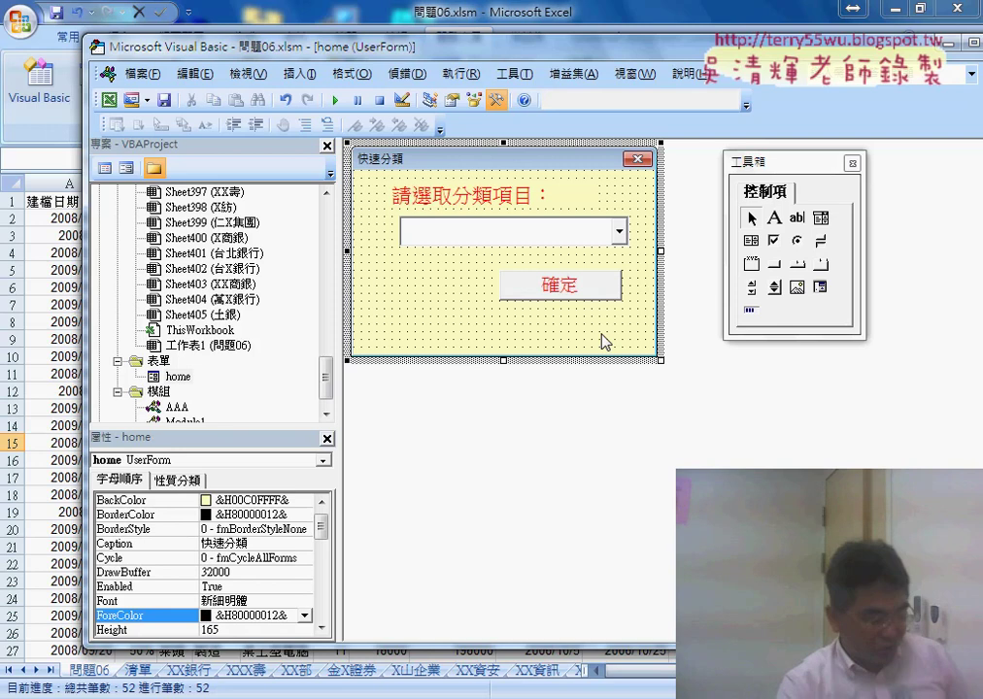